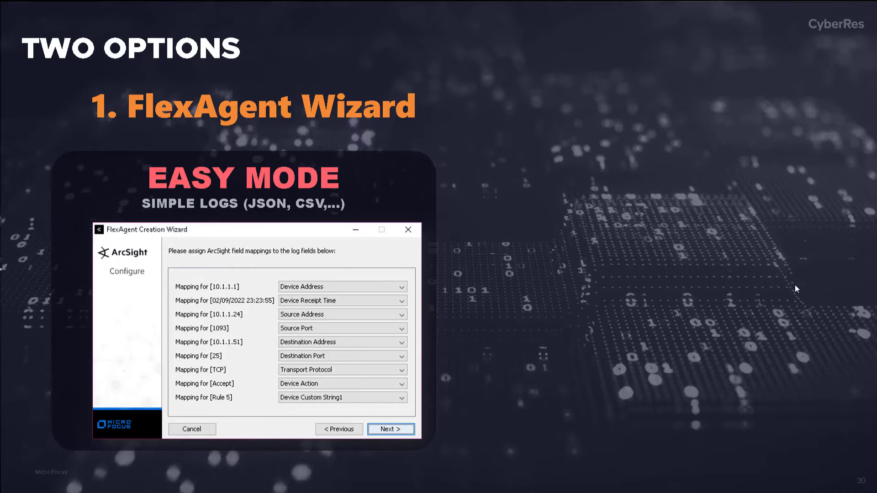
- Reveal the Quick Flex Wizard heading and its power-mode example beside the easy-mode FlexAgent Wizard
key(Right)
key(Right)
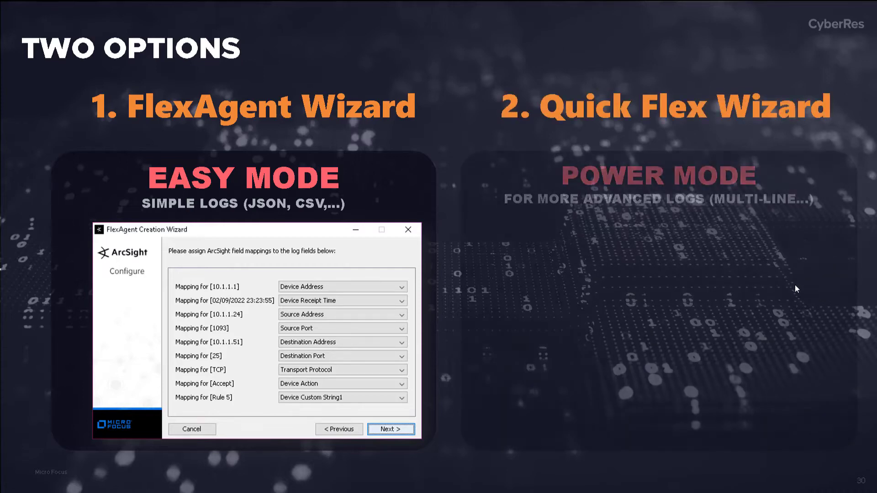
key(Right)
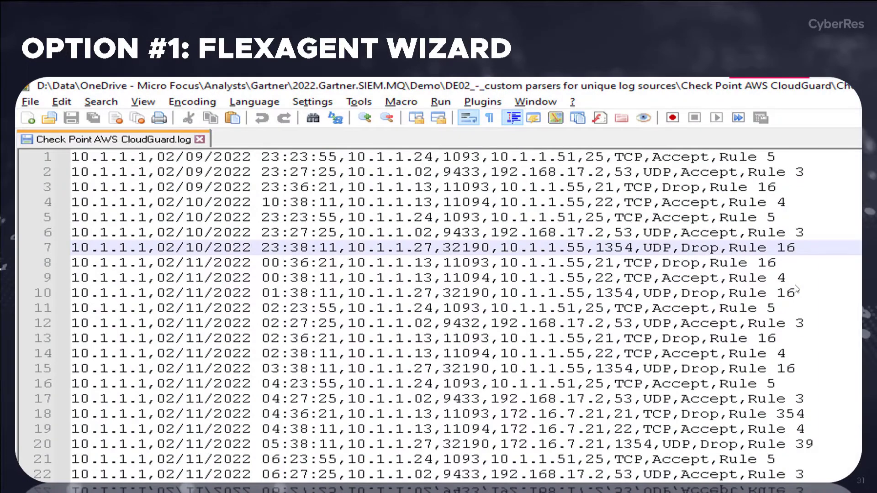
- Build slide 31's CloudGuard sample log and wizard steps, then advance to the QuickFlex slide
key(Right)
key(Right)
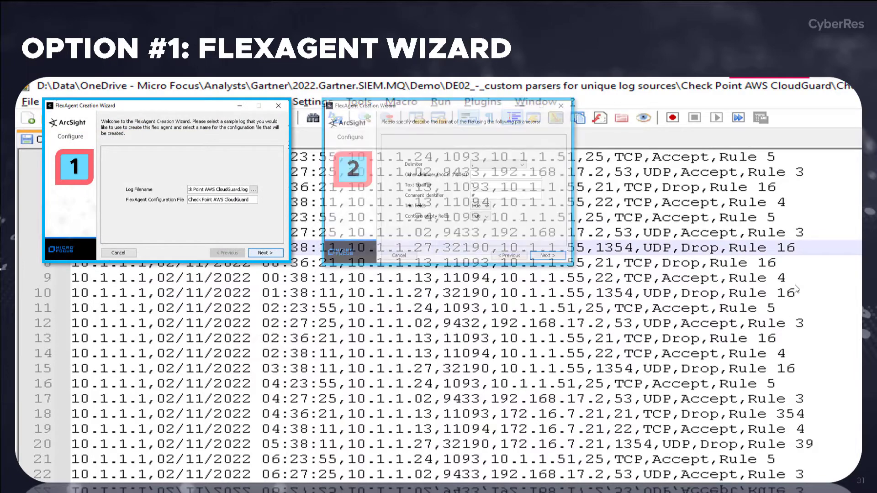
key(Right)
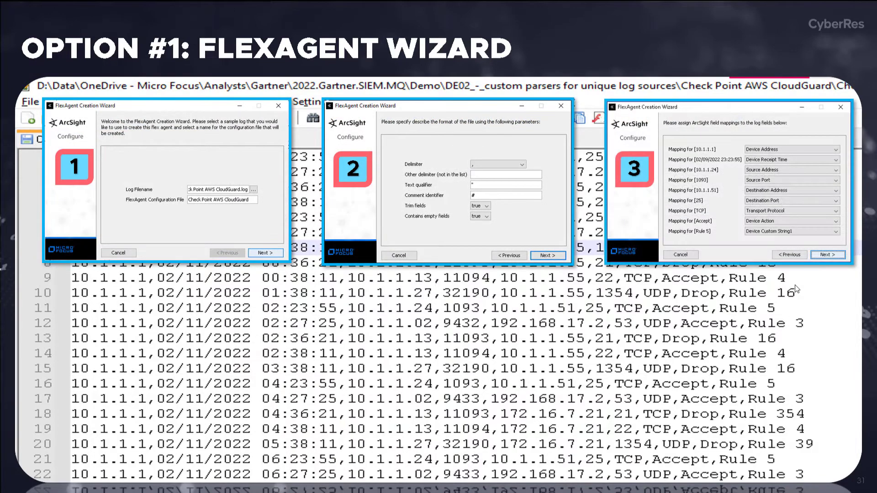
key(Right)
key(Right)
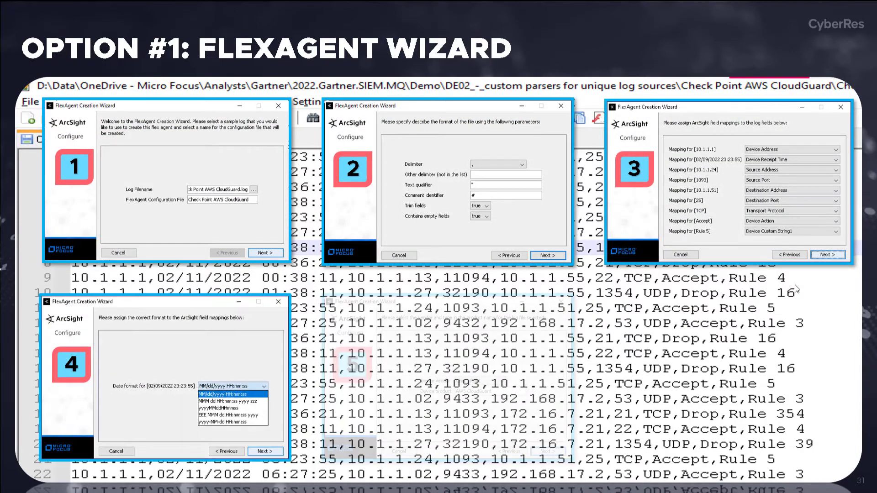
key(Right)
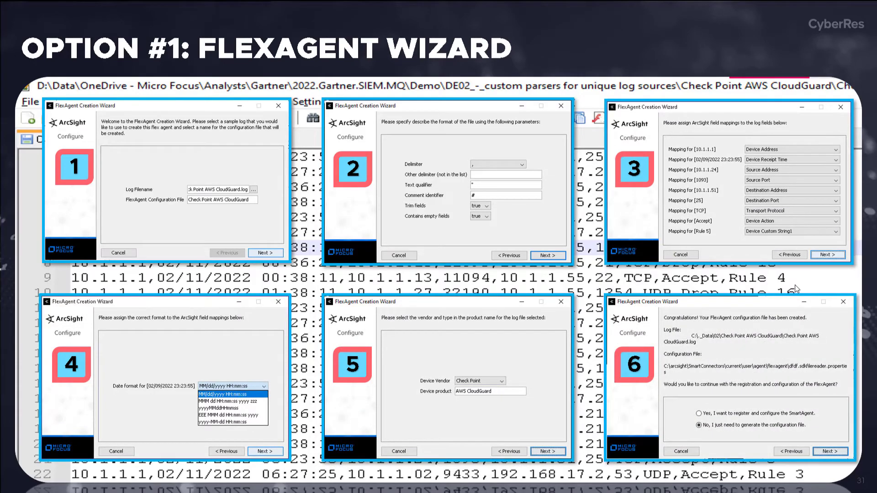
key(Right)
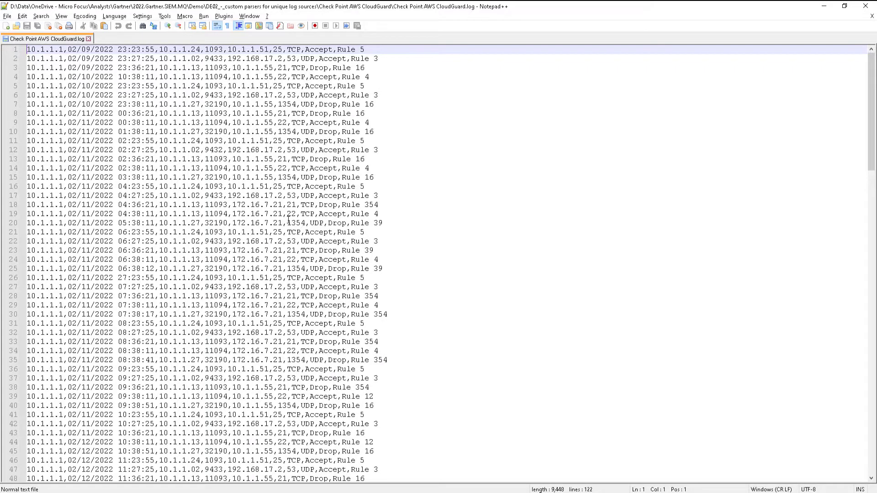
- Scroll through the CloudGuard log and place the caret on its first line
scroll(298, 189, down, 14)
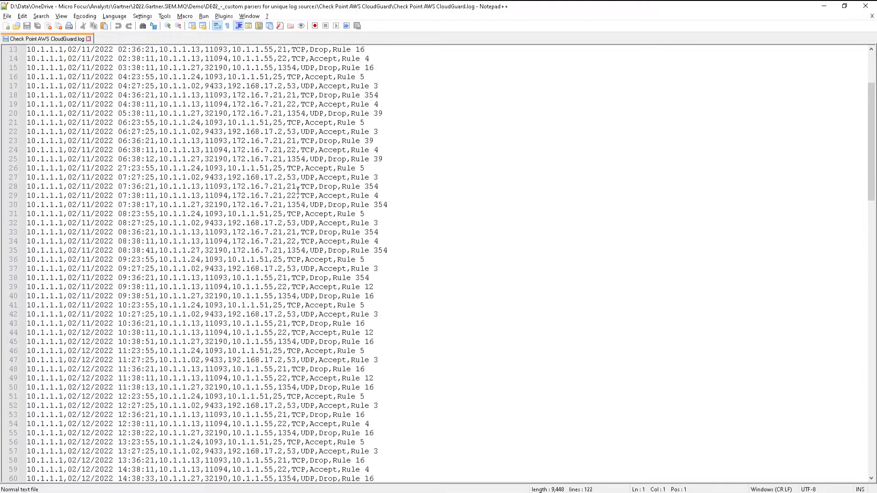
scroll(298, 195, down, 12)
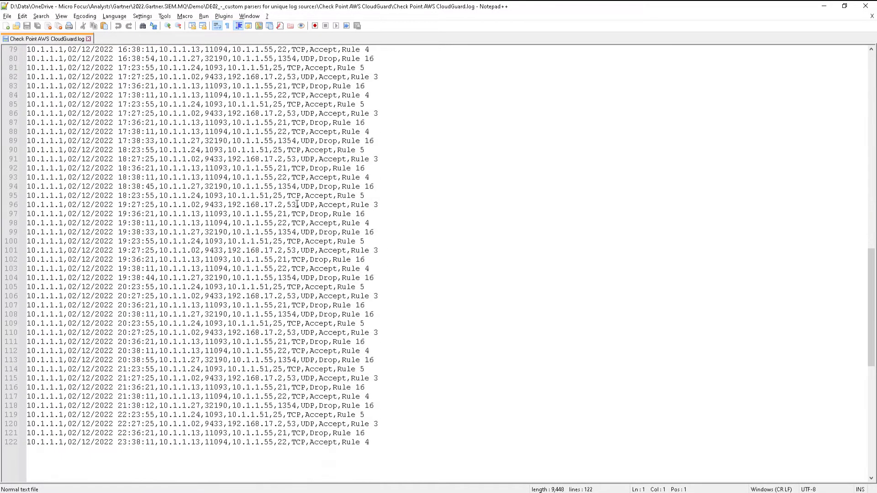
scroll(297, 201, up, 8)
scroll(297, 206, up, 18)
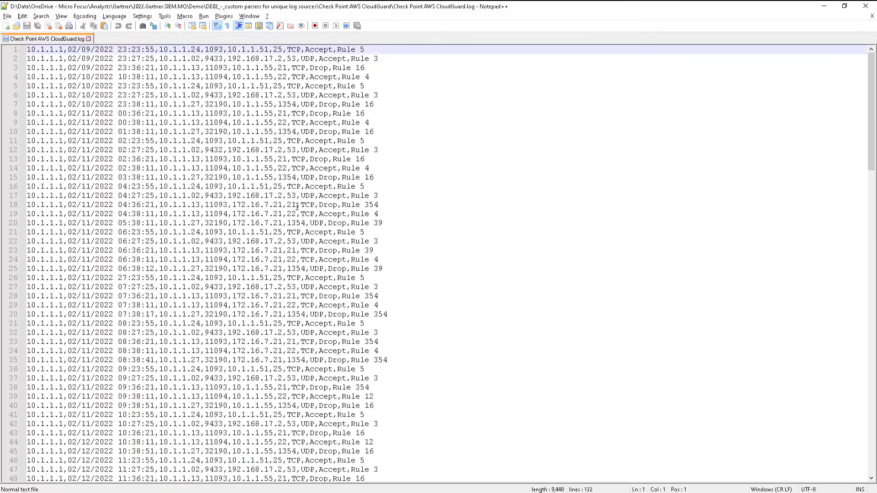
drag(348, 159, 349, 141)
click(202, 49)
drag(160, 50, 223, 49)
- Highlight line 1's values: 10.1.1.1, time 23:23:55, address 10.1.1.24 and the rule number
drag(68, 49, 27, 49)
click(53, 67)
click(71, 85)
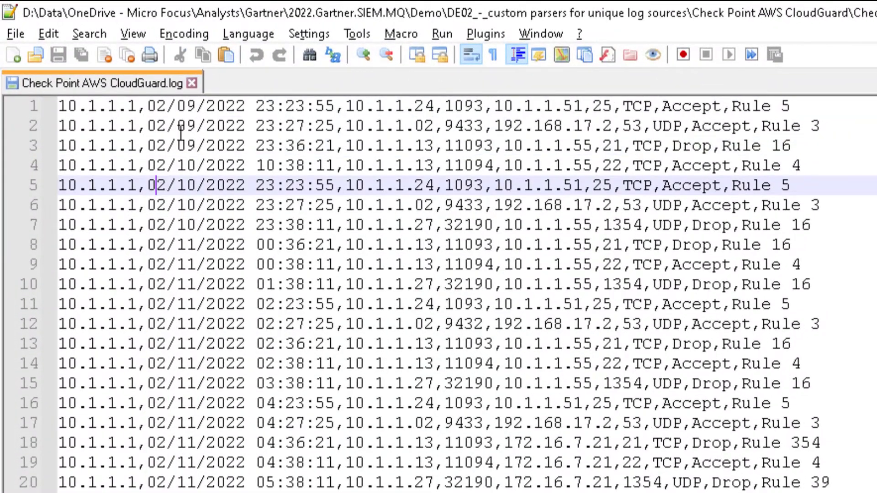
click(145, 110)
key(shift+Home)
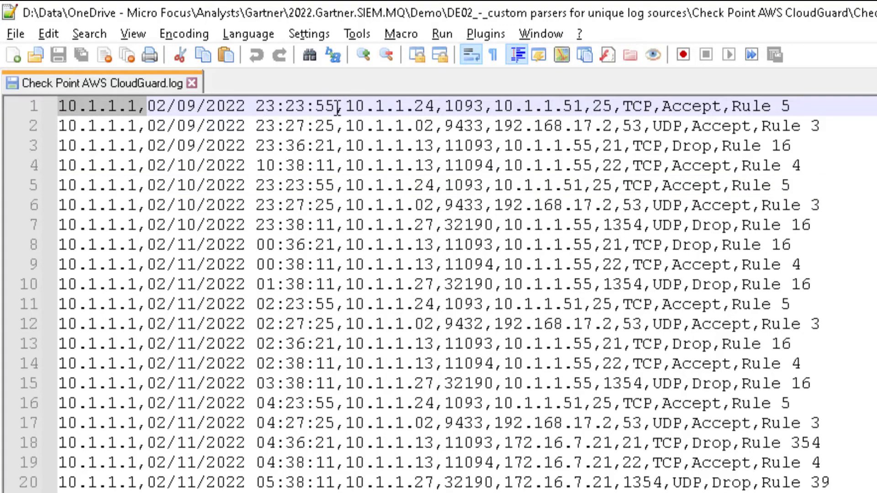
drag(335, 108, 255, 108)
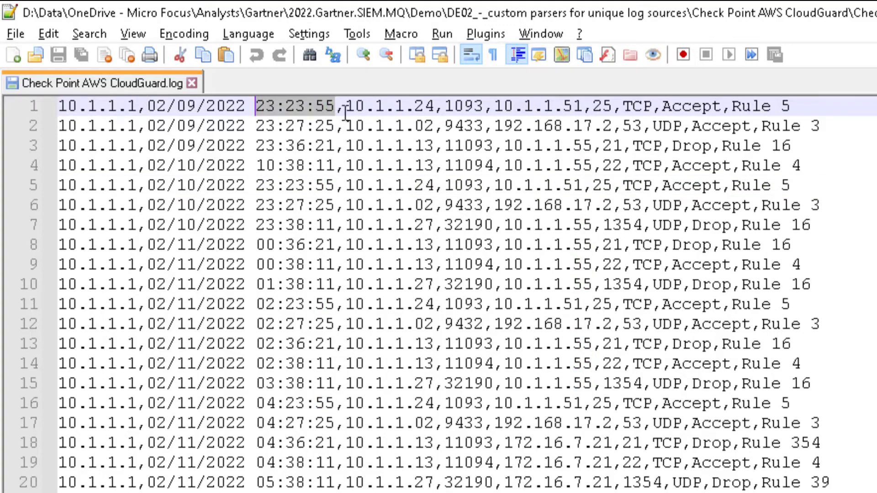
drag(346, 109, 615, 108)
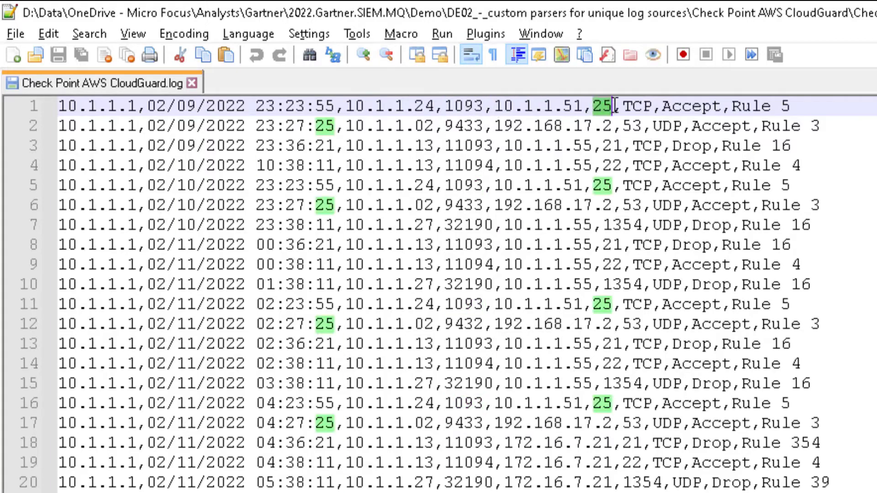
drag(804, 104, 742, 108)
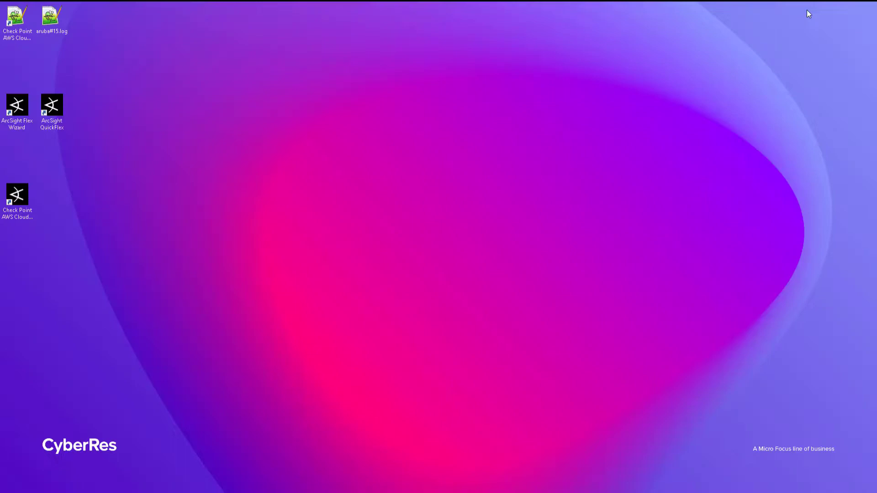
- Launch the Flex Wizard and load the Check Point AWS CloudGuard log from folder 02
double_click(26, 110)
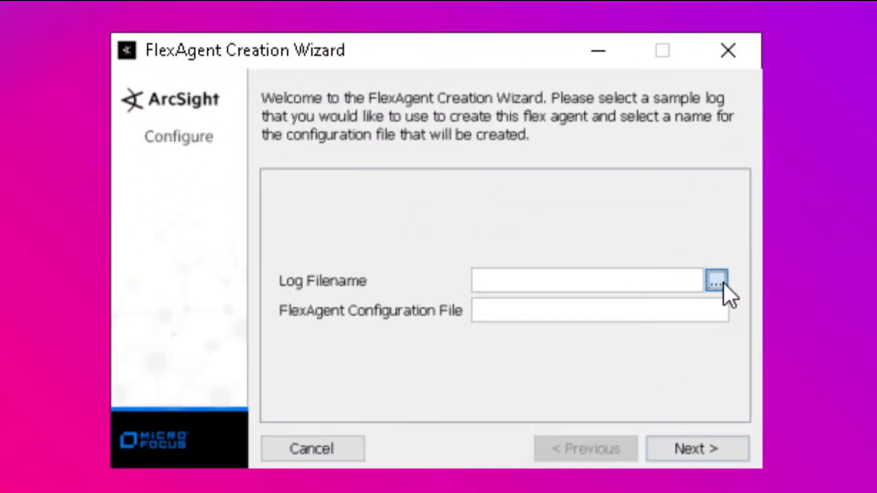
click(716, 280)
double_click(214, 105)
double_click(201, 124)
double_click(242, 129)
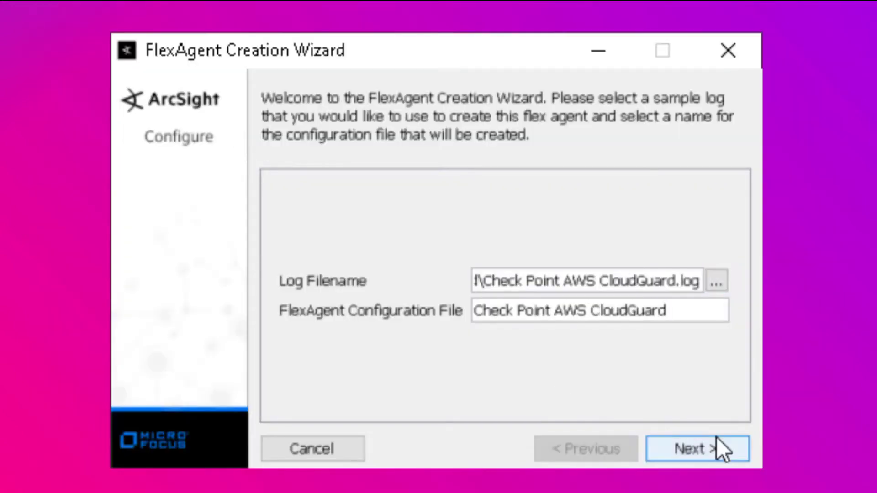
click(715, 440)
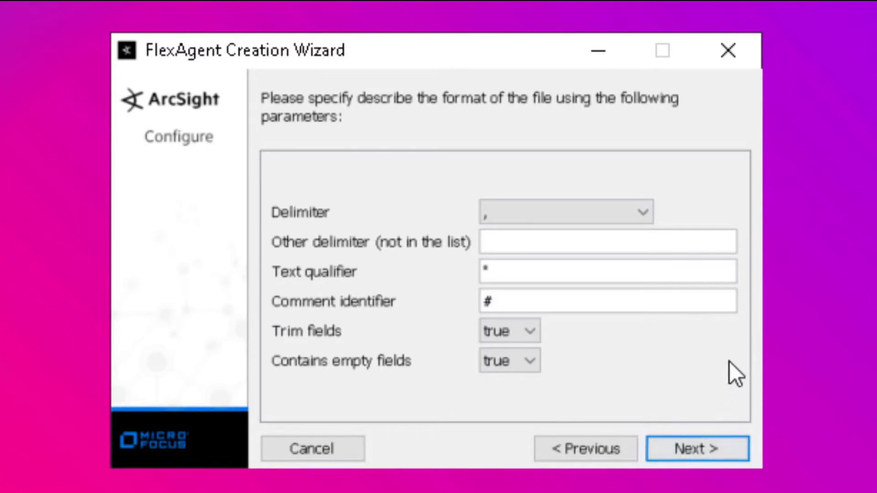
- Keep comma as the delimiter with the default text qualifier and comment identifier
click(640, 212)
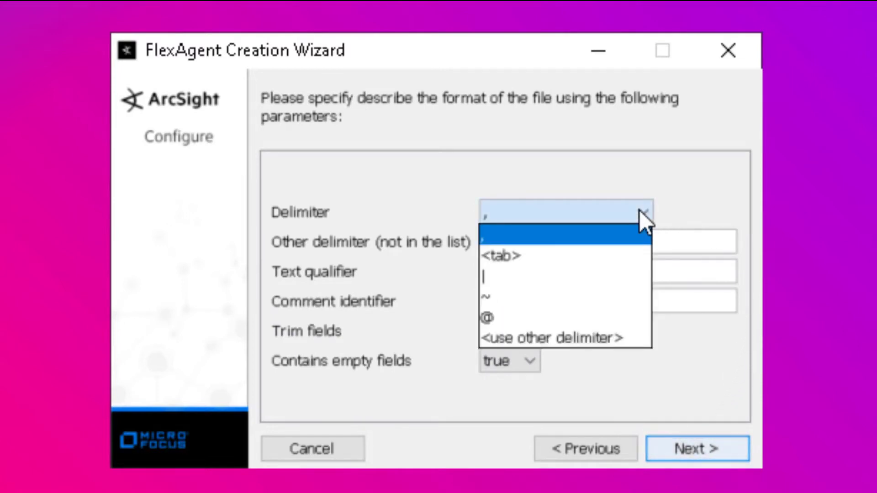
click(641, 211)
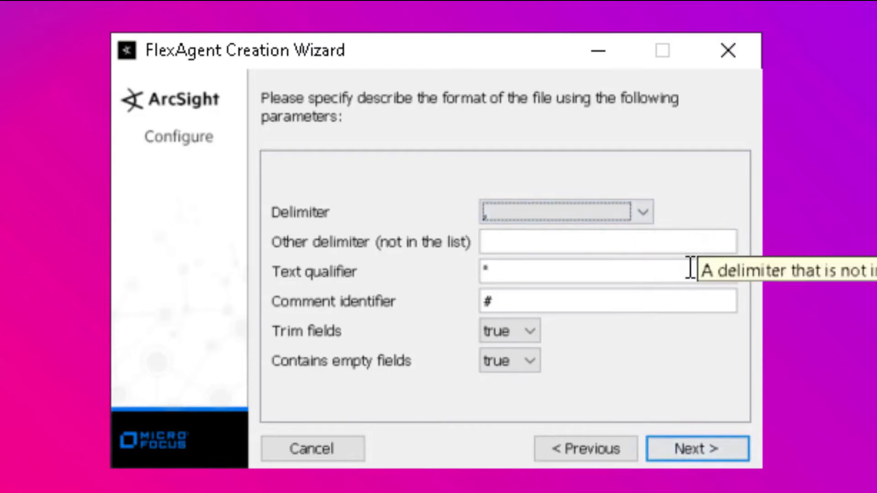
double_click(514, 270)
double_click(529, 305)
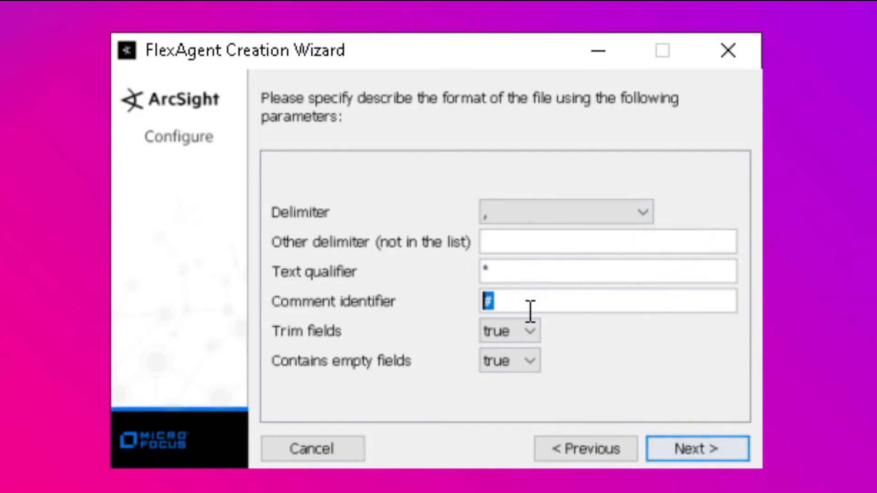
click(733, 453)
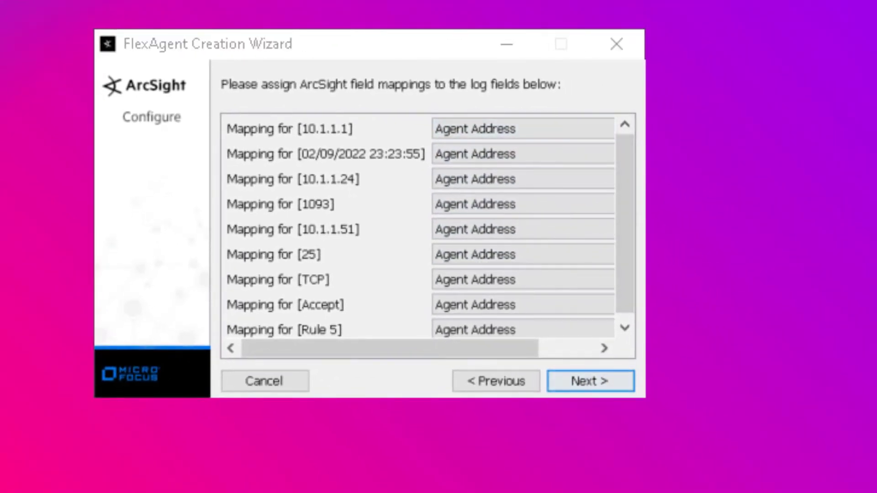
- Map 10.1.1.1 to Device Address and the timestamp to Device Receipt Time
click(532, 128)
text(dev)
key(Down)
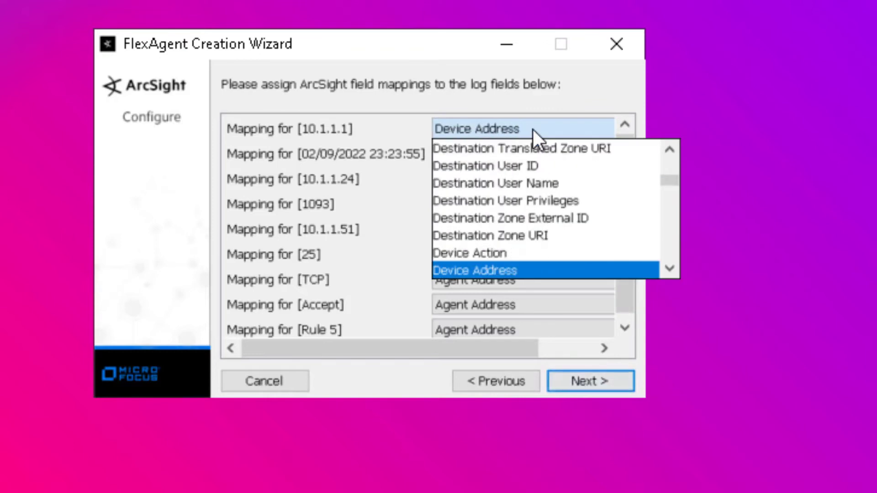
key(Return)
click(535, 151)
text(device r)
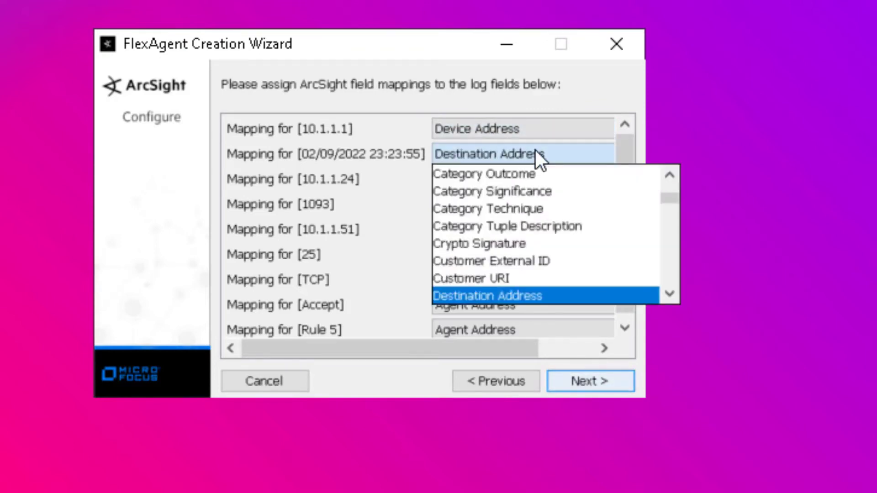
key(Return)
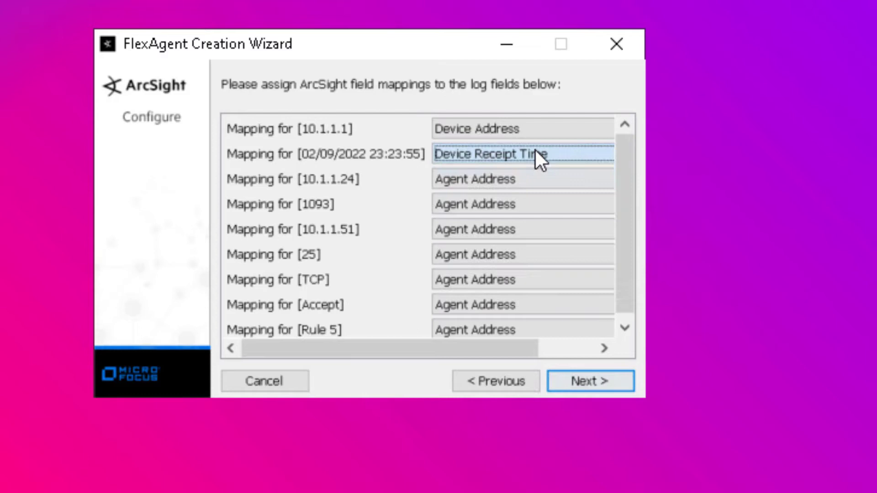
- Map 10.1.1.24 to Source Address, 1093 to Source Port and 10.1.1.51 to Destination Address
click(550, 181)
text(source)
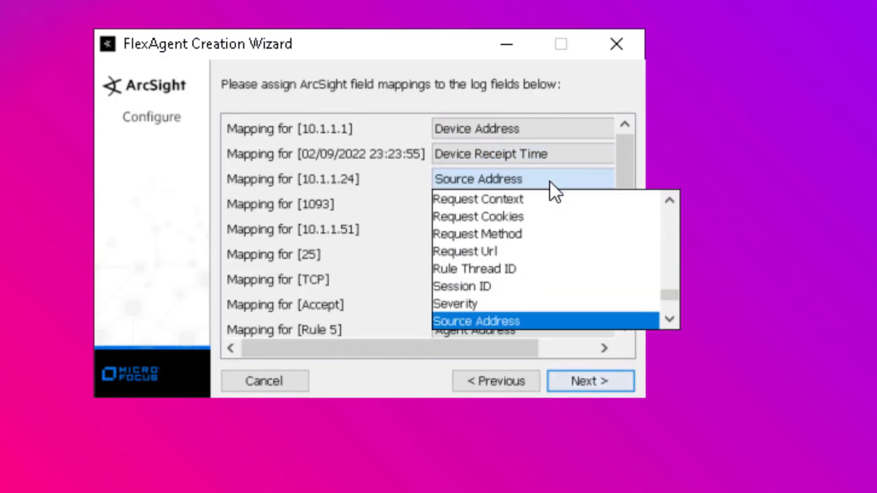
key(Return)
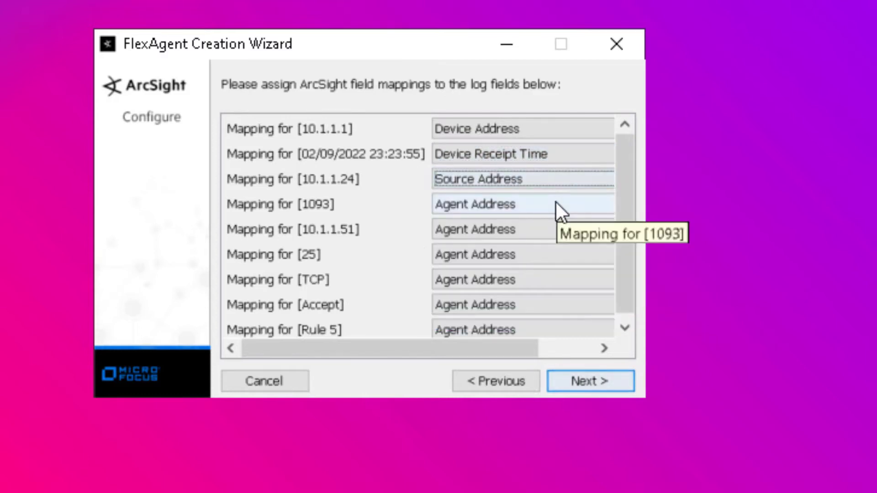
click(556, 202)
text(source p)
key(Return)
click(537, 229)
text(d)
key(Return)
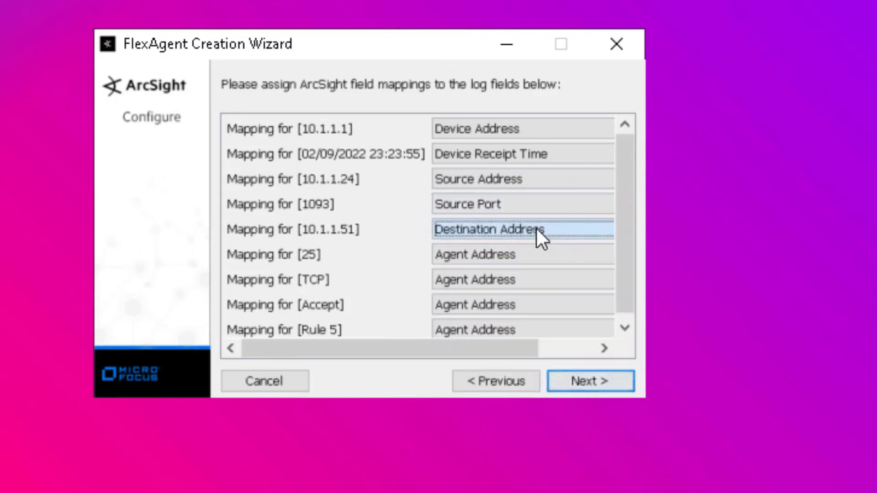
click(546, 277)
- Map 25 to Destination Port, TCP to Transport Protocol and Accept to Device Action
click(592, 257)
text(d)
text(estination p)
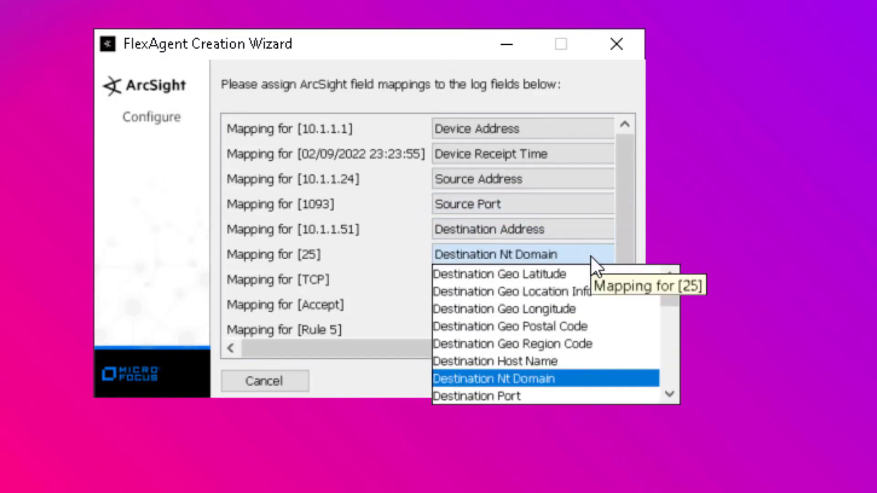
key(Return)
click(562, 280)
text(t Protocol)
key(Return)
text(device a)
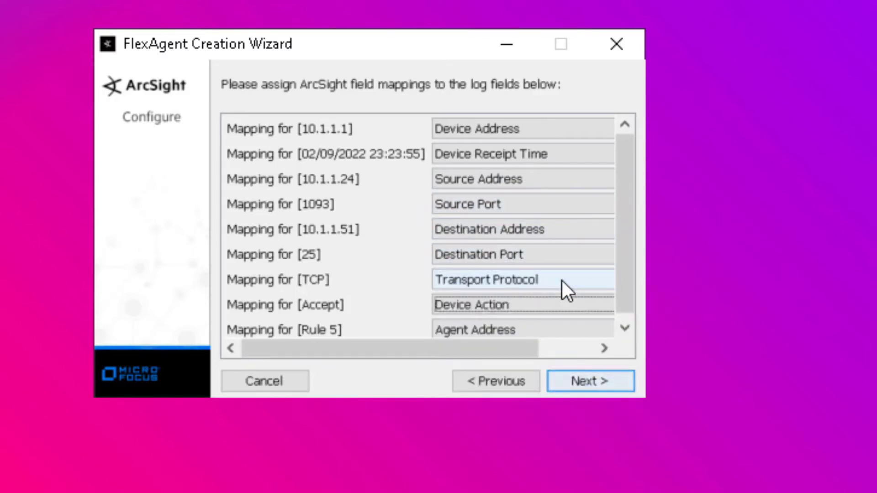
- Map Rule 5 to Device Custom String1
click(568, 329)
scroll(673, 393, down, 20)
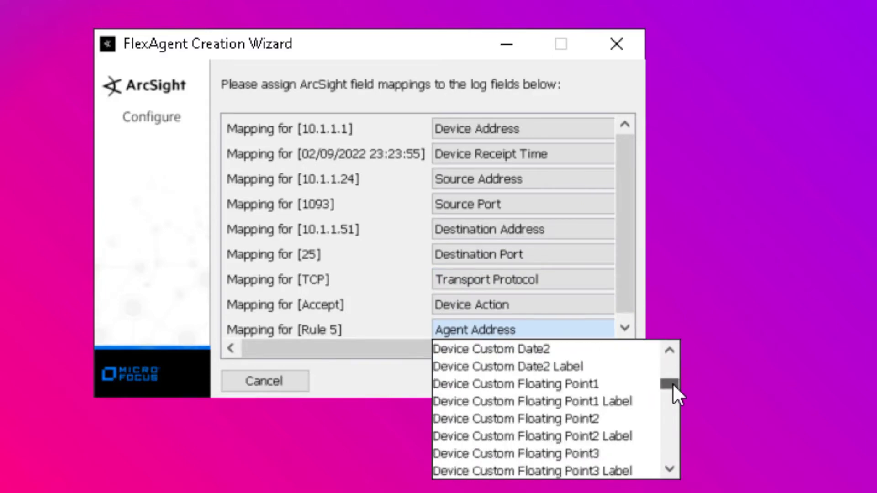
scroll(672, 419, down, 5)
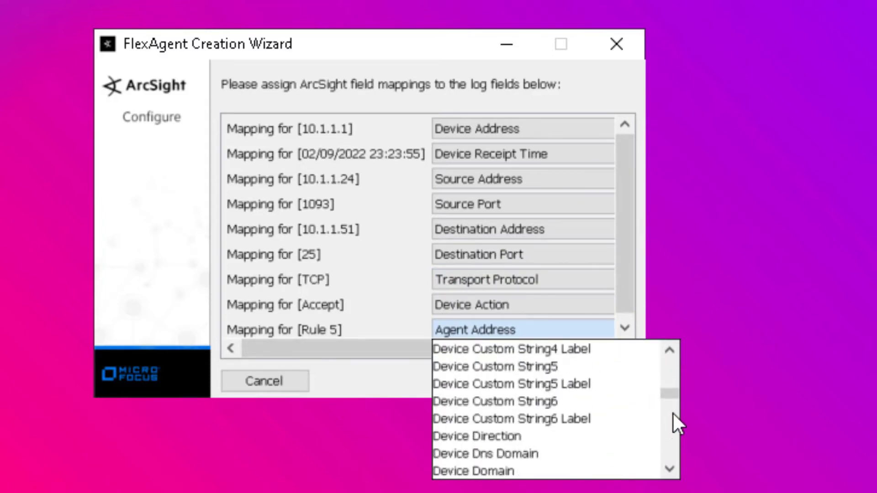
click(670, 350)
click(669, 350)
click(670, 350)
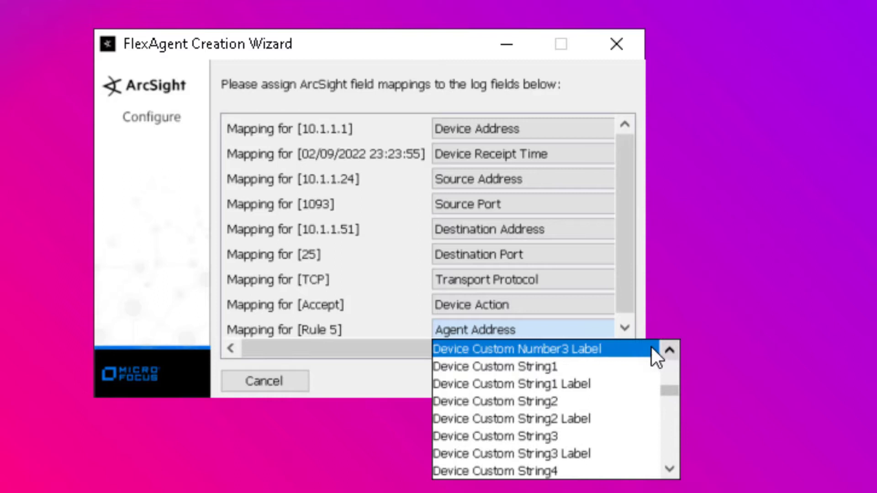
click(621, 365)
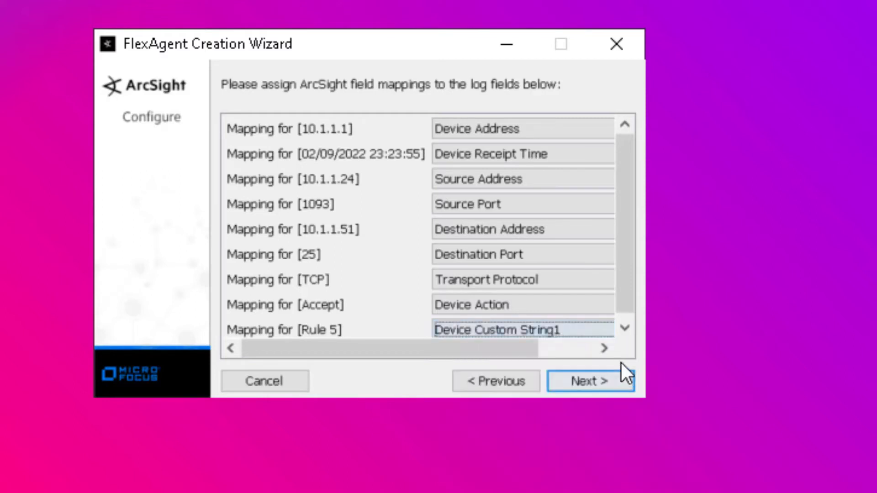
click(631, 386)
- Keep the MM/dd/yyyy HH:mm:ss date format and set vendor Check Point, product AWS CloudGuard
click(631, 227)
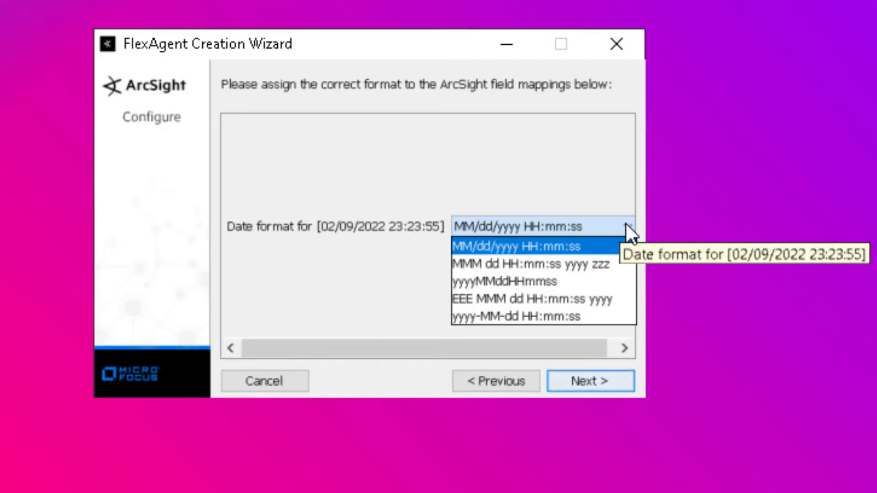
click(627, 224)
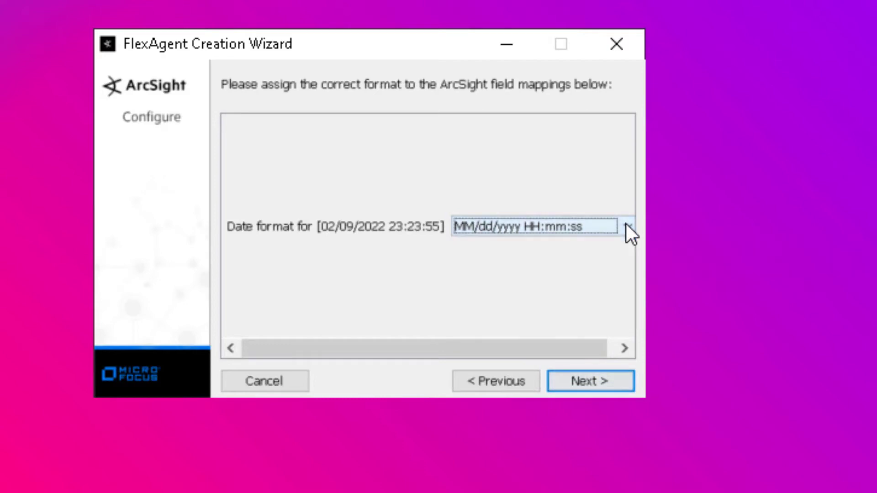
click(619, 382)
click(483, 234)
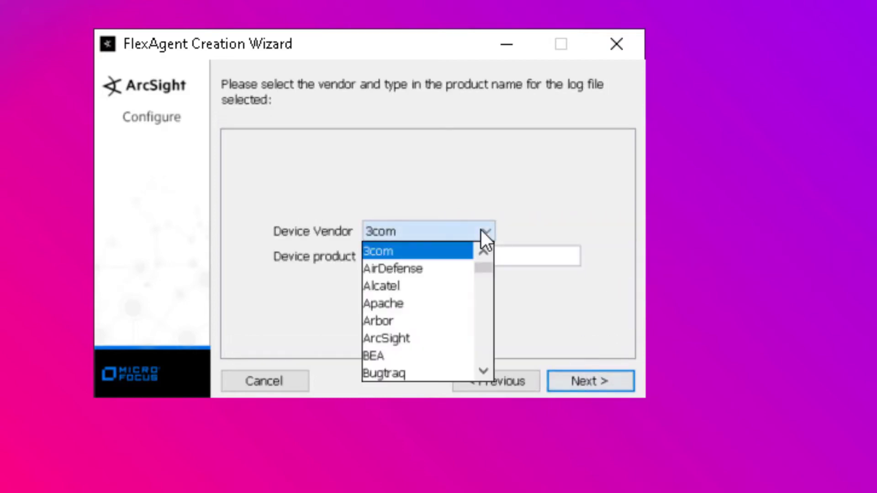
key(c)
key(h)
key(Return)
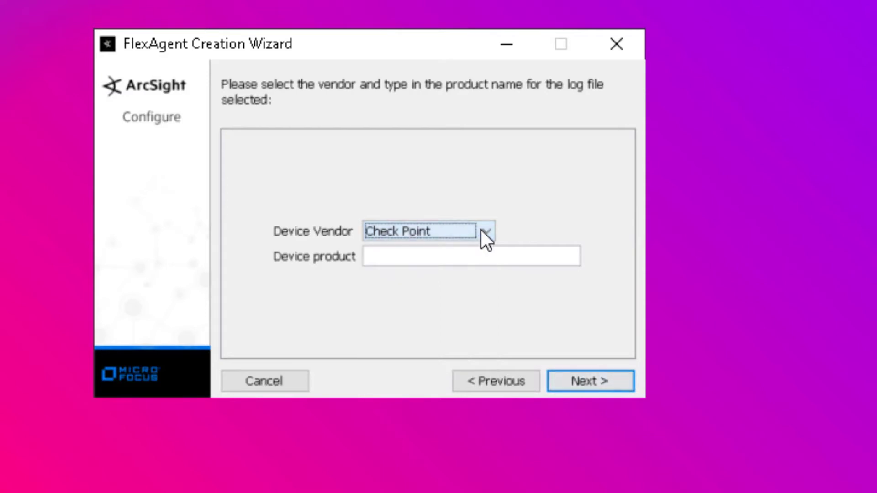
click(533, 258)
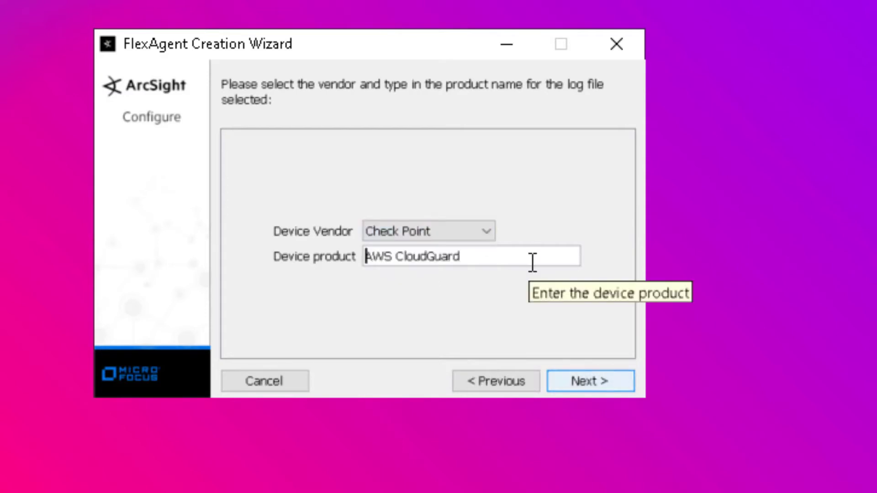
- Generate only the Check Point AWS CloudGuard.sdkfilereader.properties file and close the wizard
click(621, 388)
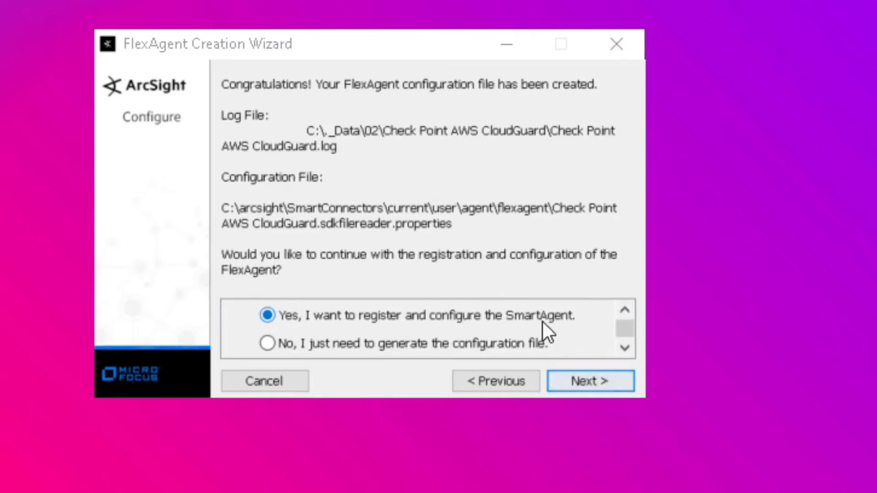
click(468, 347)
click(599, 384)
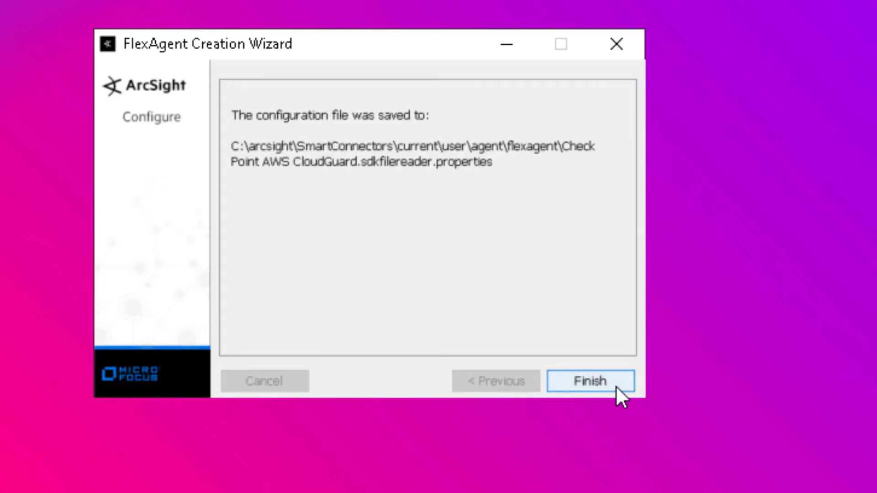
click(616, 385)
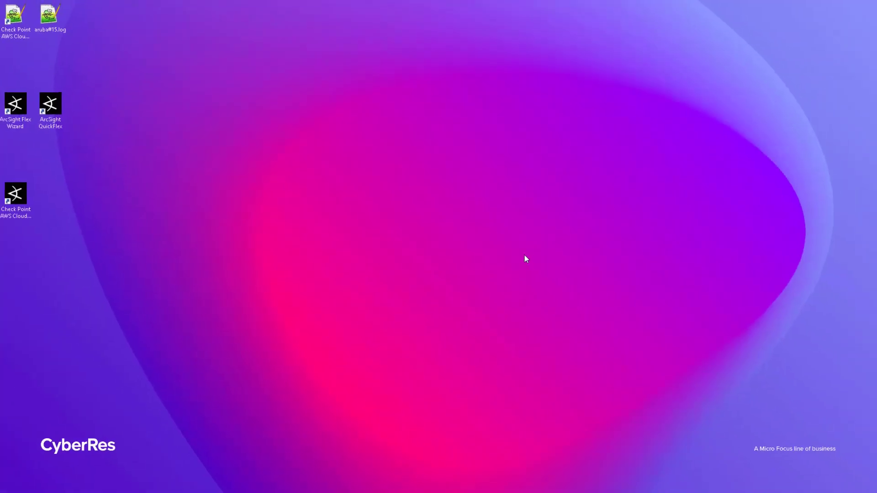
double_click(22, 195)
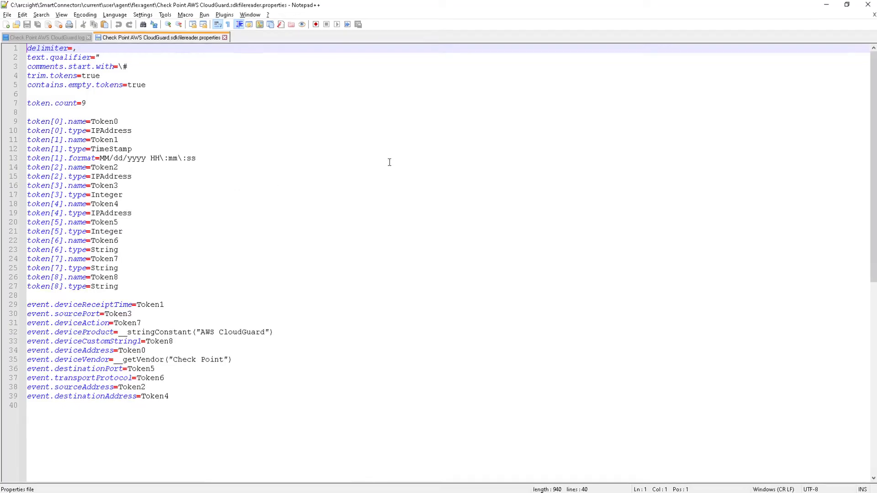
scroll(137, 124, down, 4)
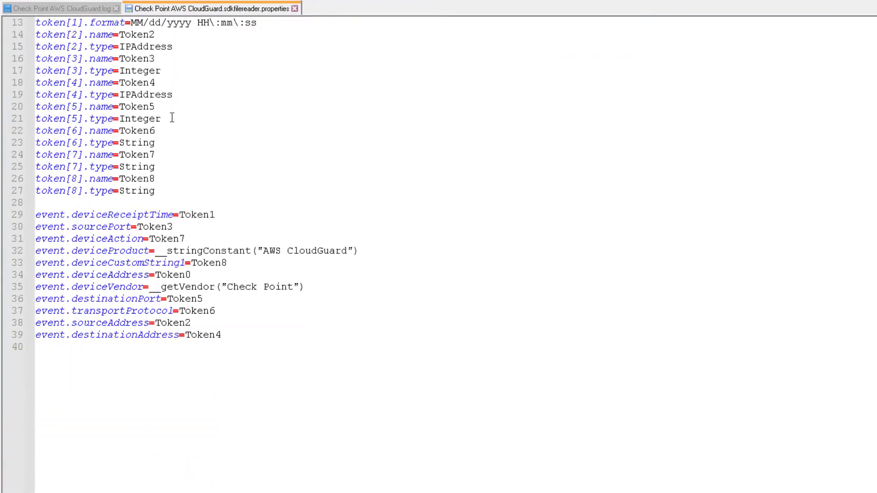
scroll(172, 118, up, 4)
double_click(134, 118)
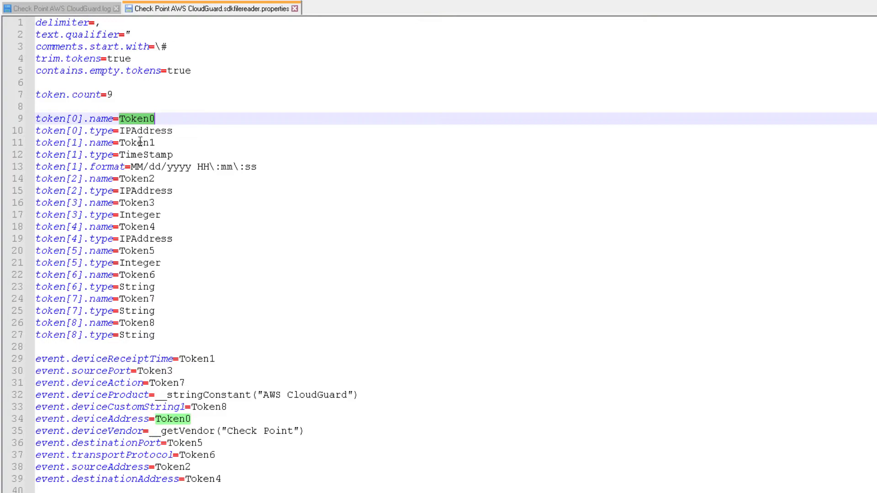
double_click(140, 143)
double_click(146, 179)
double_click(146, 191)
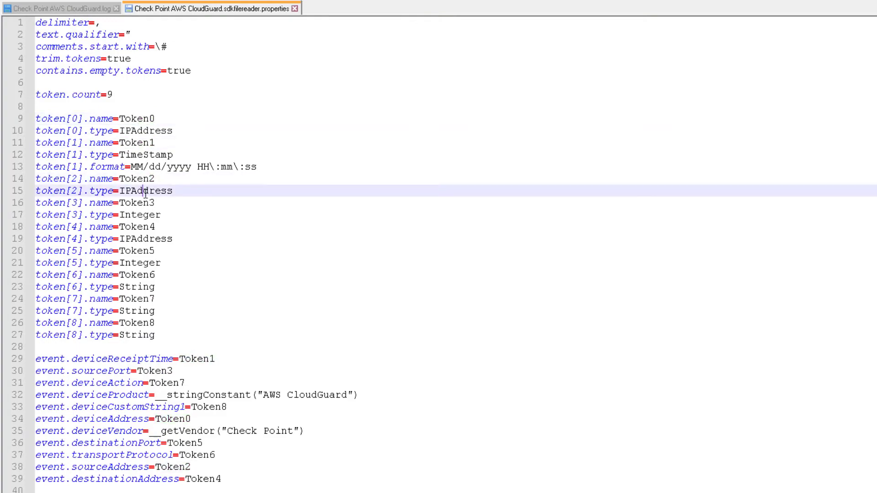
double_click(197, 359)
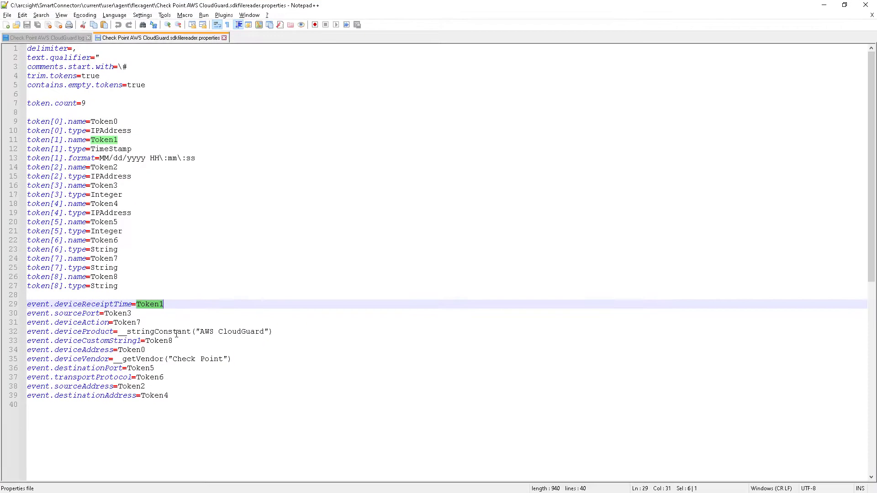
click(235, 394)
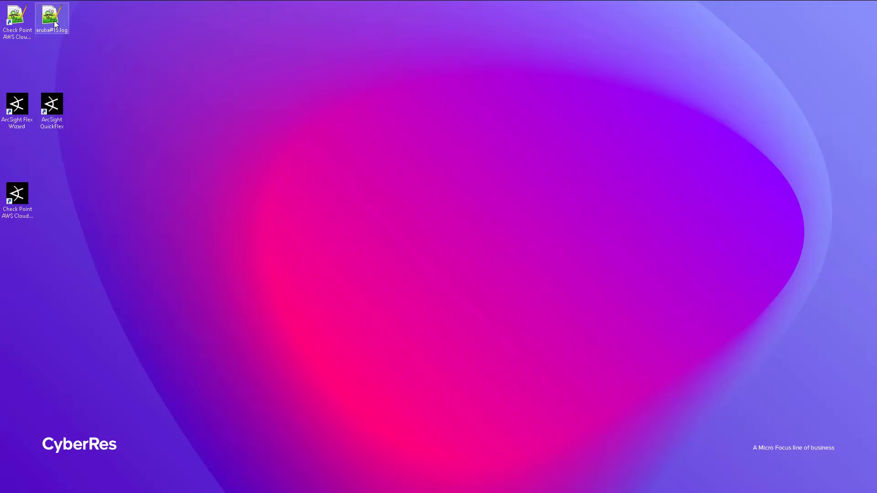
double_click(53, 22)
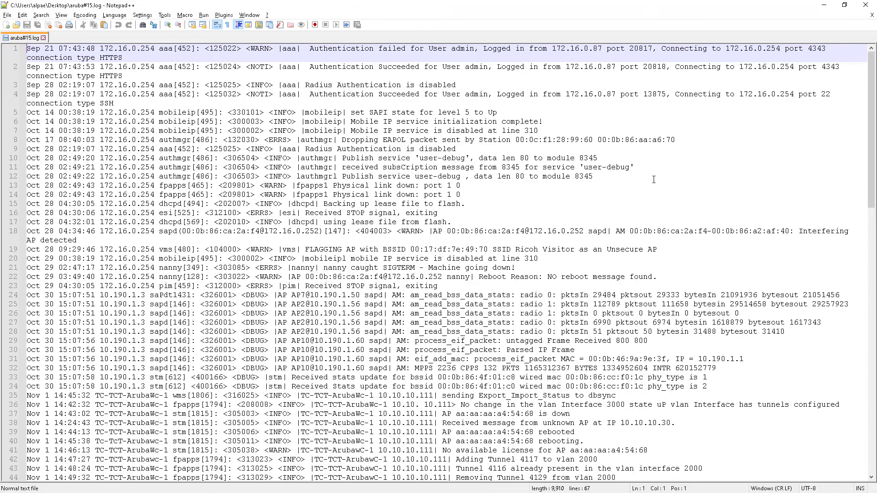
scroll(652, 228, down, 6)
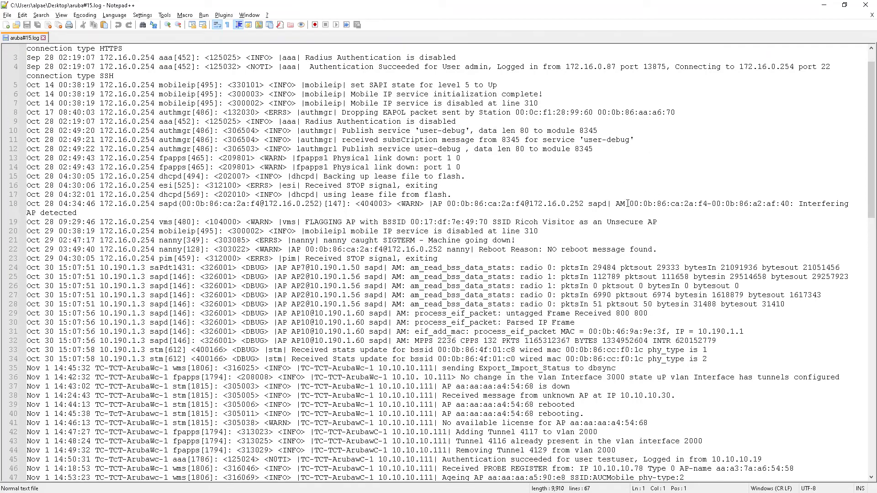
scroll(627, 203, down, 2)
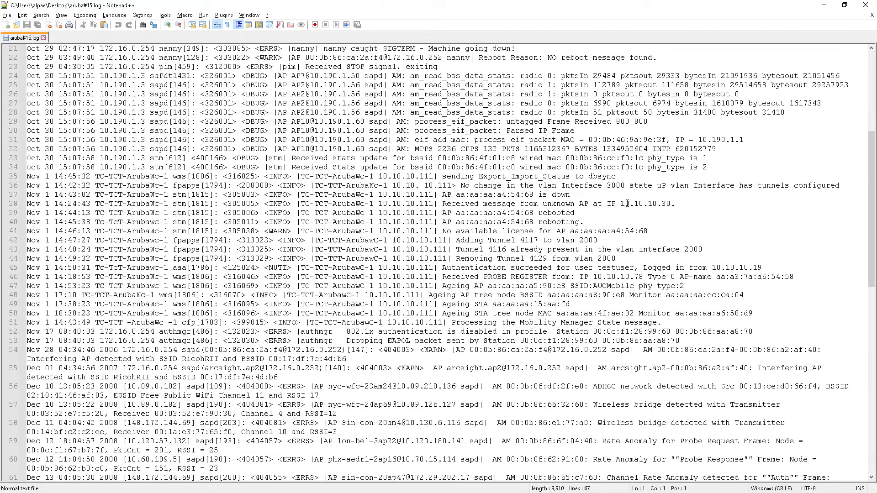
scroll(627, 204, down, 2)
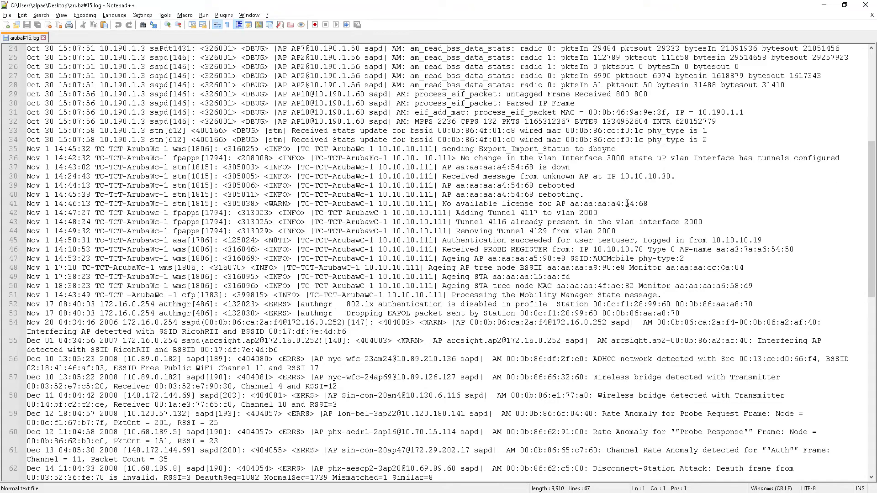
scroll(627, 203, down, 1)
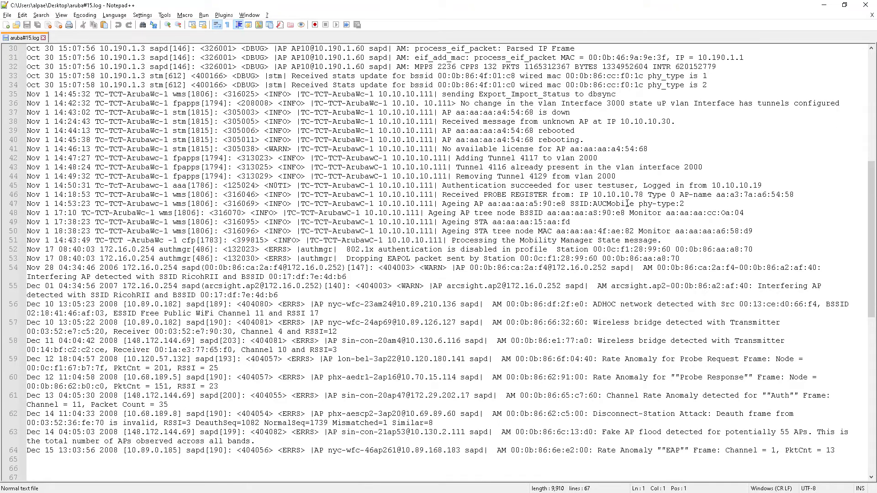
scroll(627, 204, down, 6)
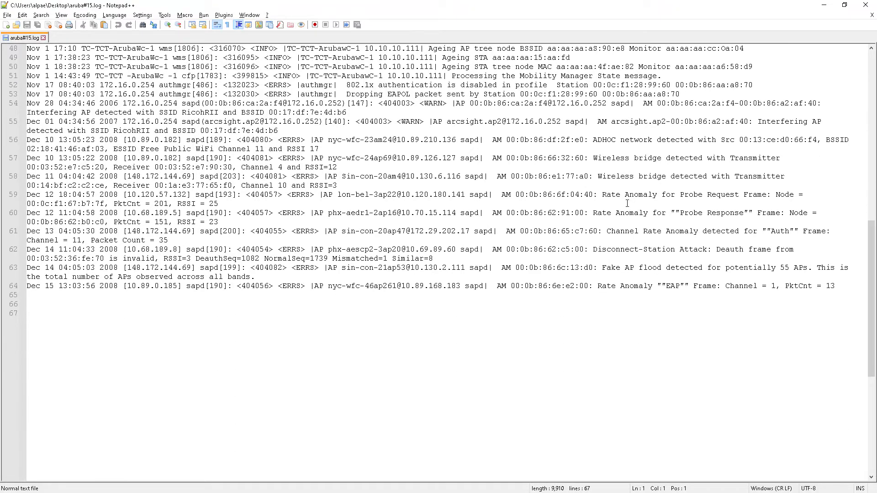
scroll(627, 204, up, 16)
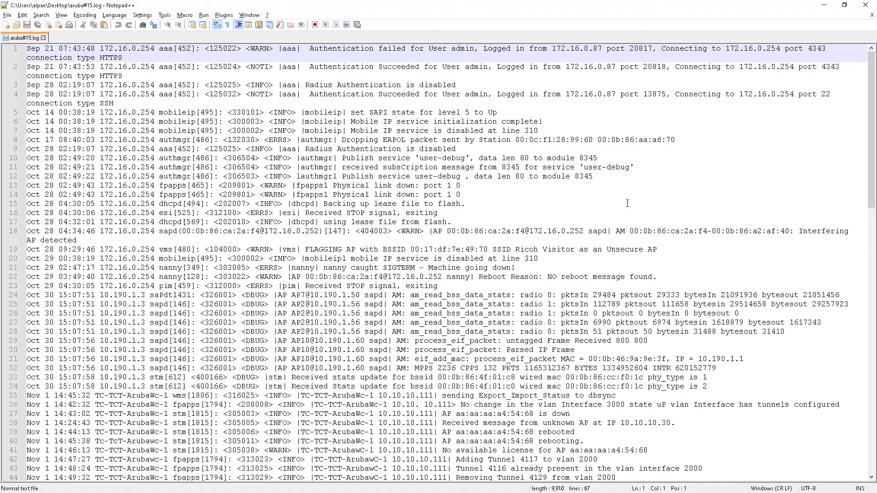
click(824, 6)
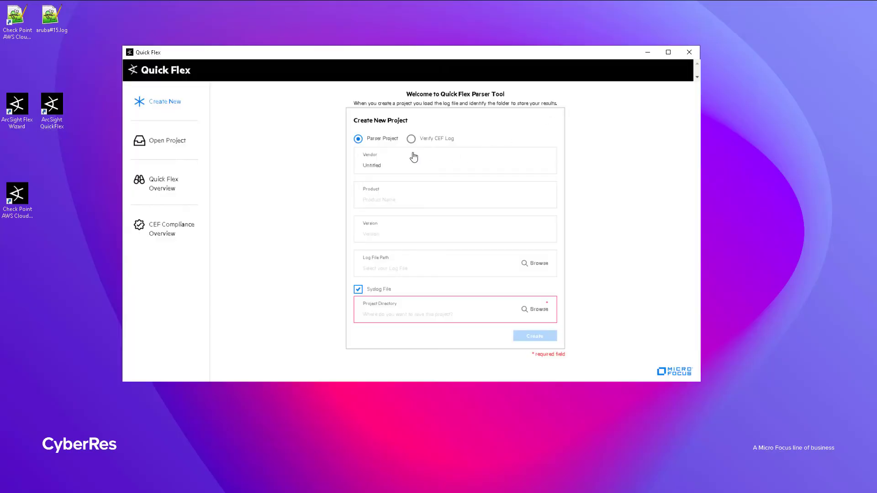
- Look over the Quick Flex steps overview, then set the project vendor to Aruba
click(417, 161)
click(170, 185)
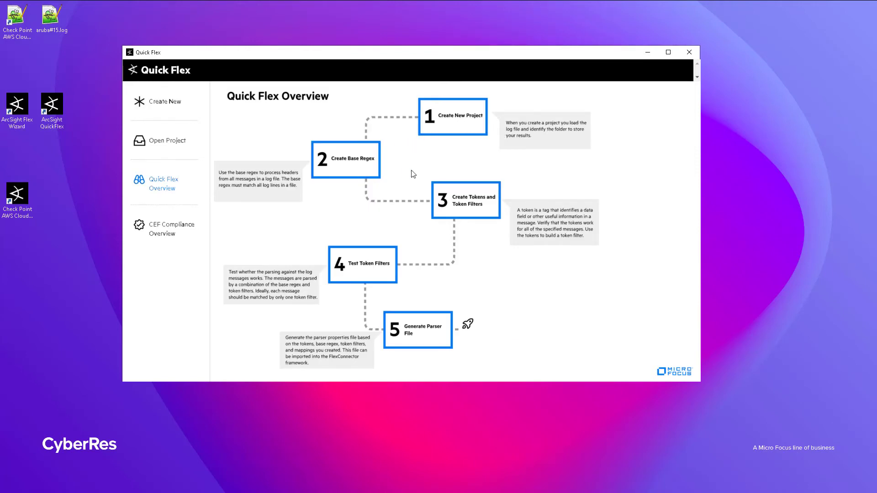
click(177, 112)
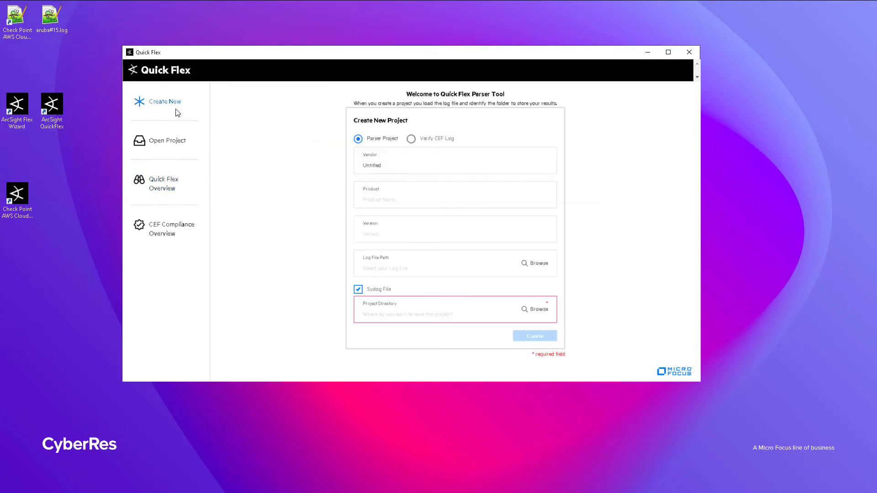
click(394, 161)
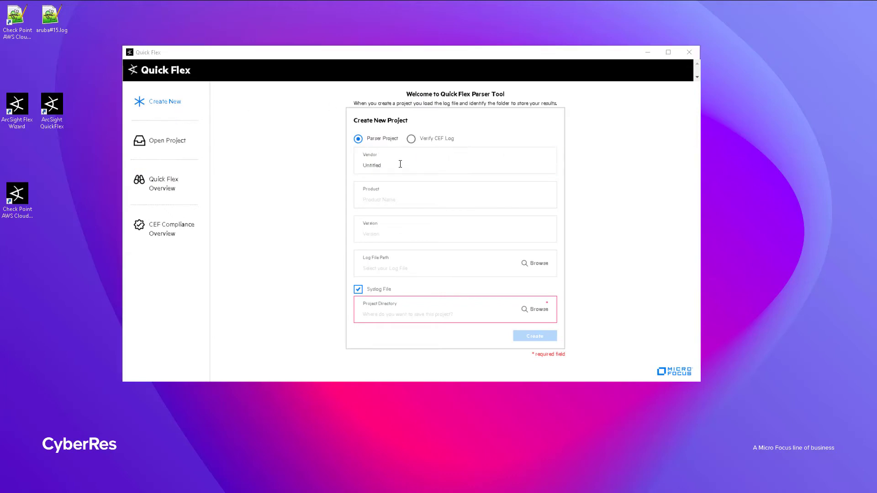
double_click(375, 171)
text(Aruba)
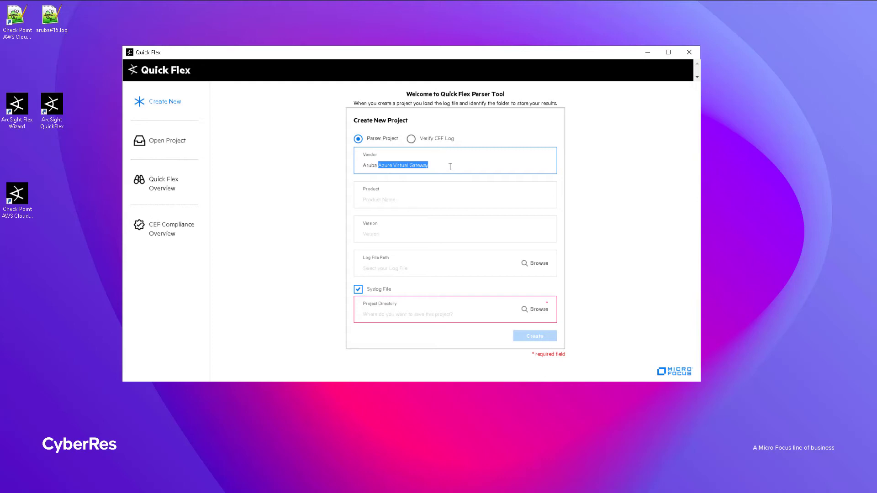
key(Delete)
- Enter product Azure Virtual Gateway, version 2, untick Syslog File and create the project
key(Tab)
text(Azure Virtual Gateway)
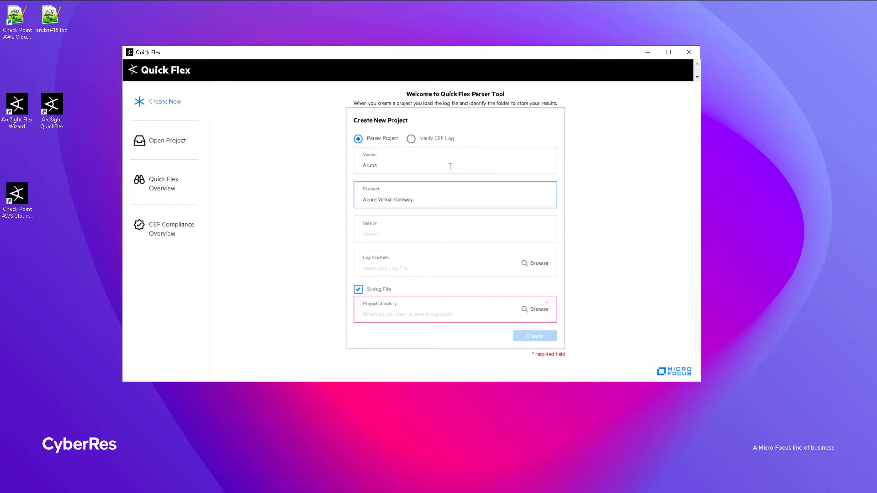
click(423, 232)
text(2)
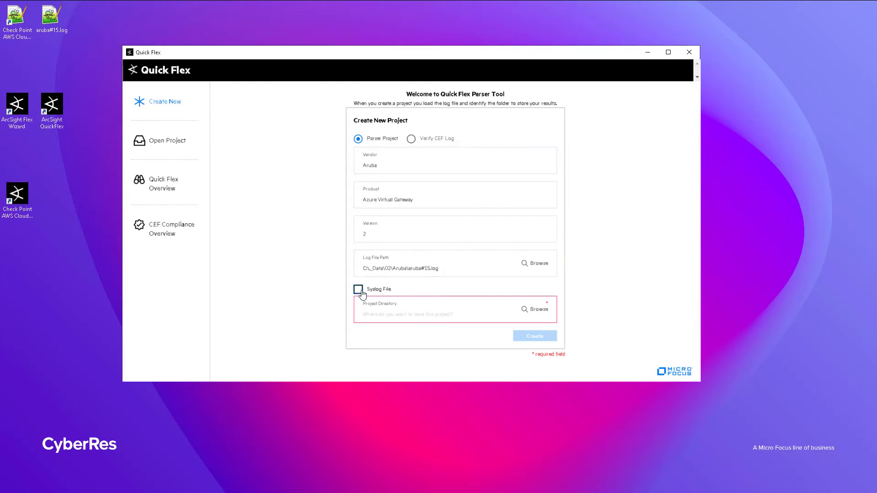
click(358, 290)
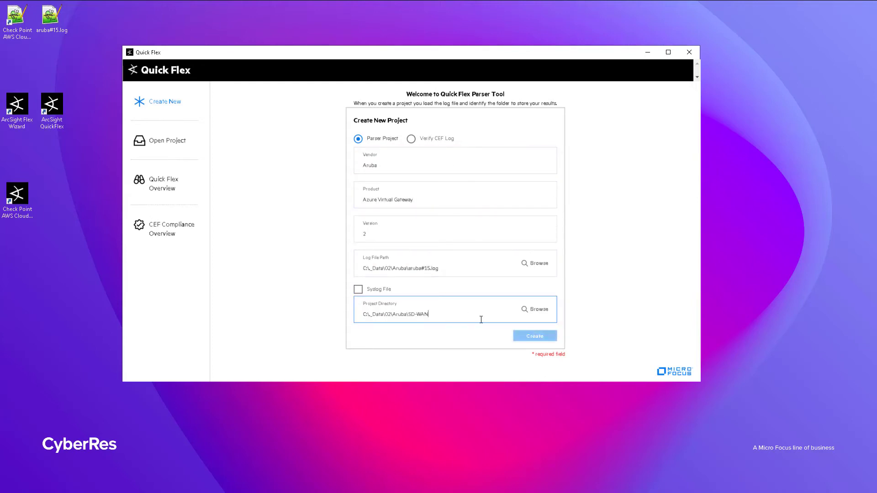
click(535, 337)
- Maximize Quick Flex, select log line 3 and open its base regex for editing
click(669, 52)
scroll(438, 192, down, 10)
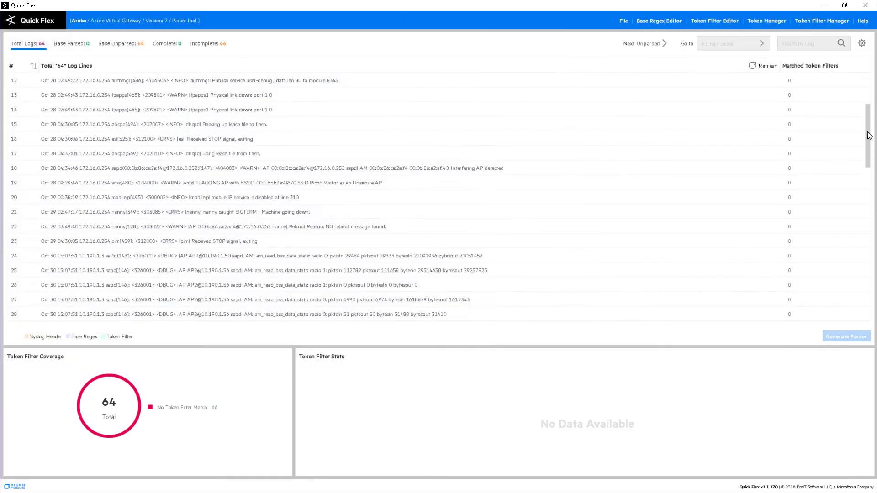
scroll(439, 192, up, 8)
scroll(438, 192, up, 2)
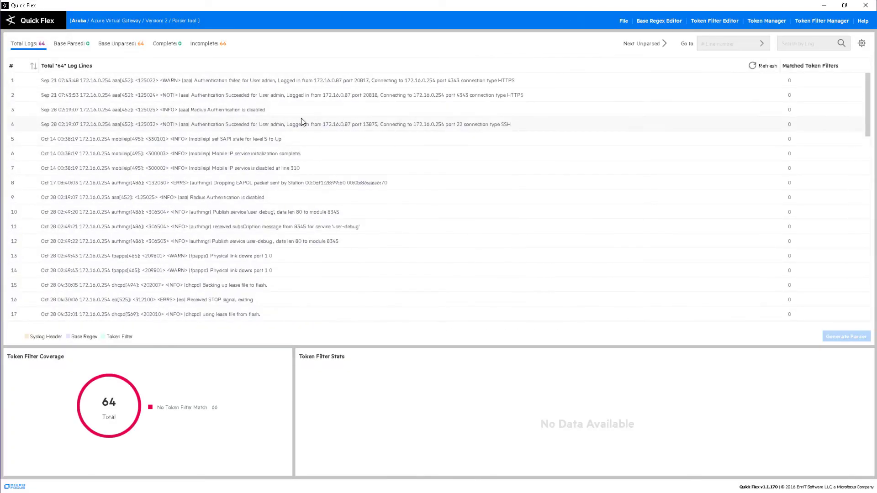
click(288, 112)
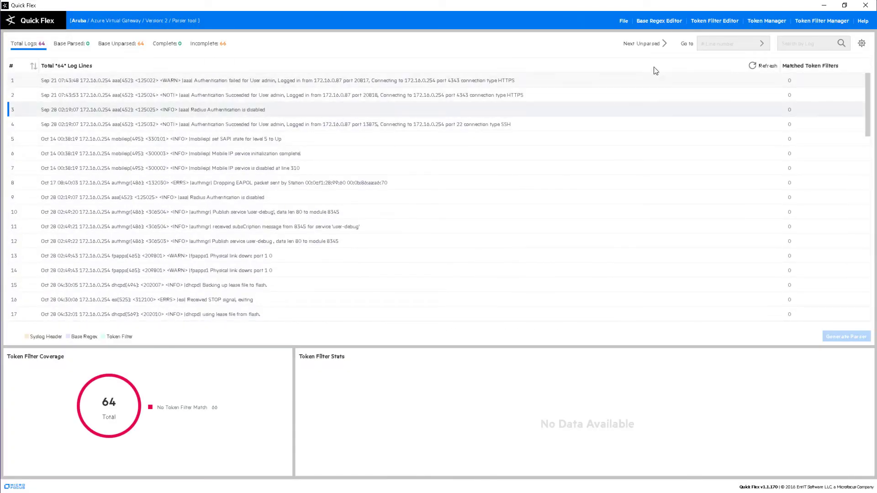
click(669, 23)
- Review the base regex's matching details, then tokenize it into four tokens
drag(540, 187, 243, 182)
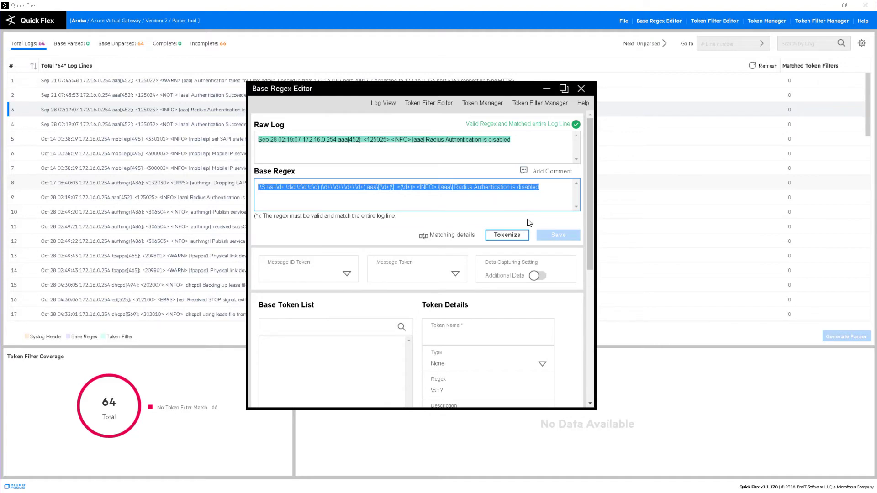
click(529, 222)
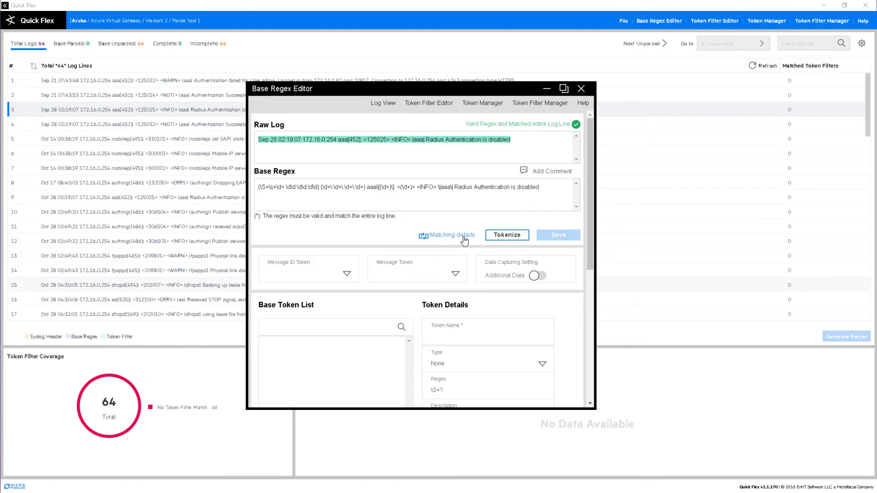
click(465, 236)
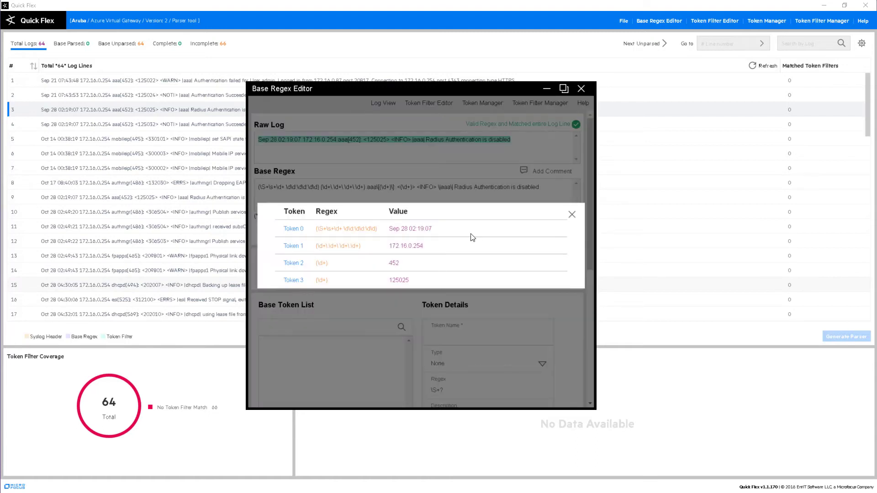
click(572, 214)
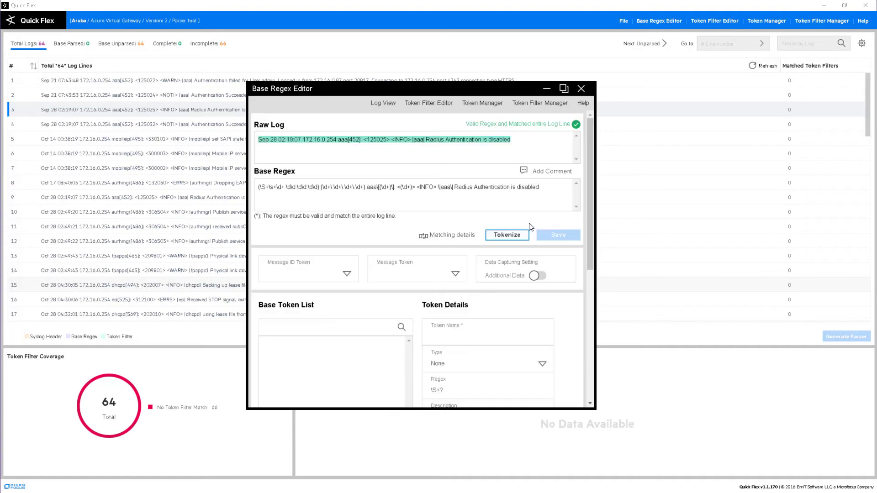
click(507, 235)
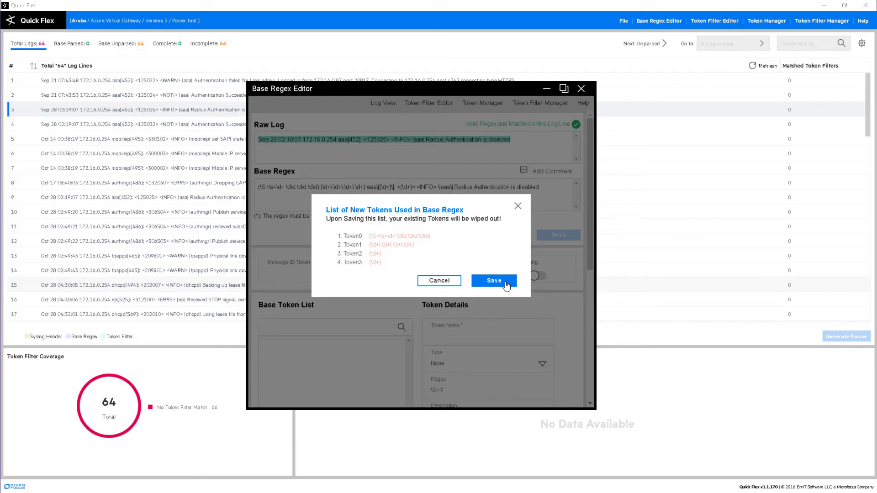
- Accept the four tokens and rename Token0 to Date, typed TimeStamp with a timestamp format
click(493, 281)
drag(590, 222, 579, 277)
click(347, 246)
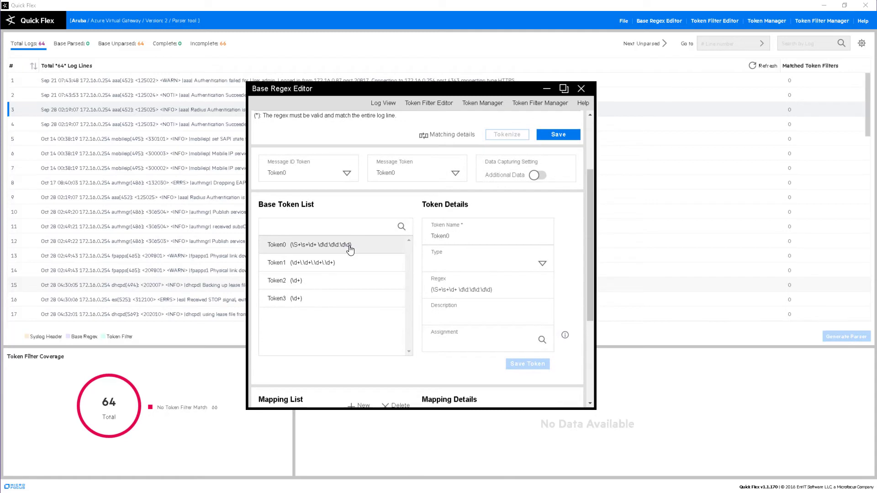
double_click(441, 237)
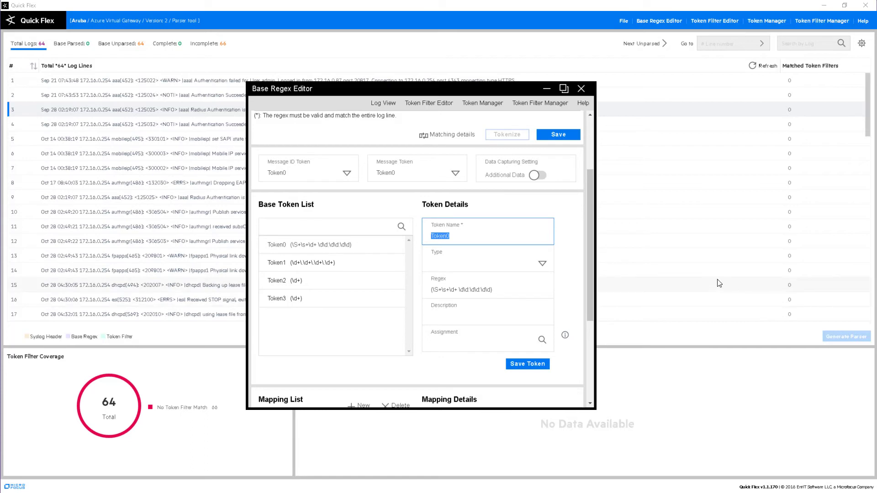
text(Date)
click(543, 264)
scroll(551, 297, down, 2)
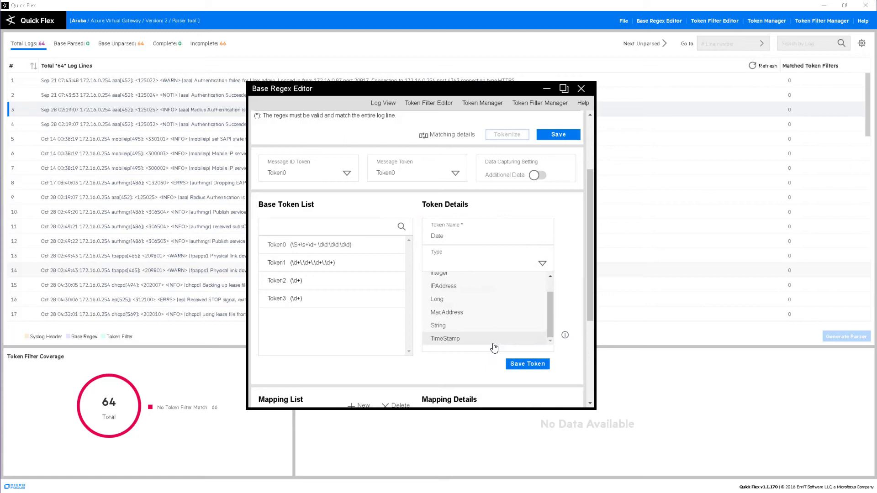
click(493, 340)
click(541, 287)
drag(550, 307, 550, 325)
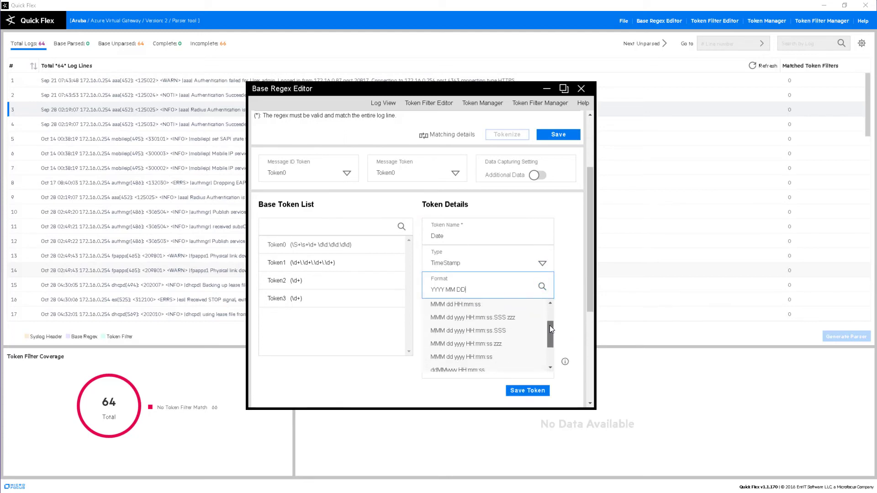
click(519, 307)
click(527, 390)
- Rename Token3 to message, assign its event field and save it
click(402, 263)
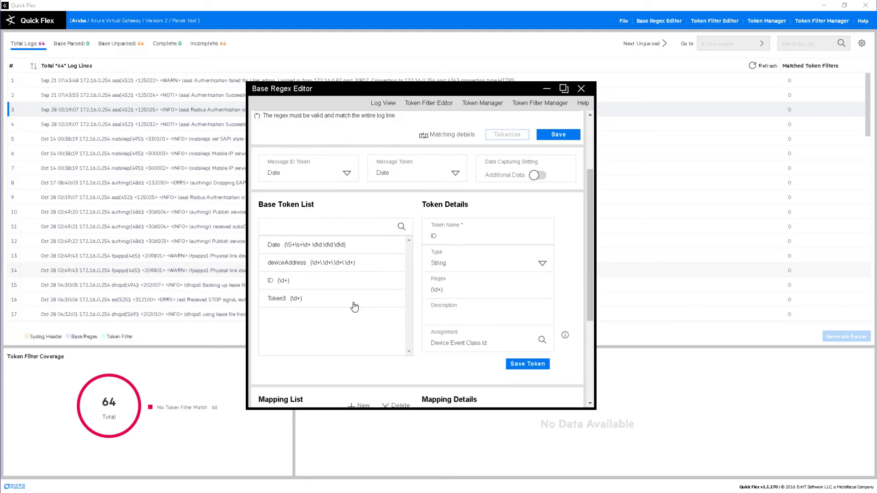
click(354, 302)
double_click(439, 236)
text(mes)
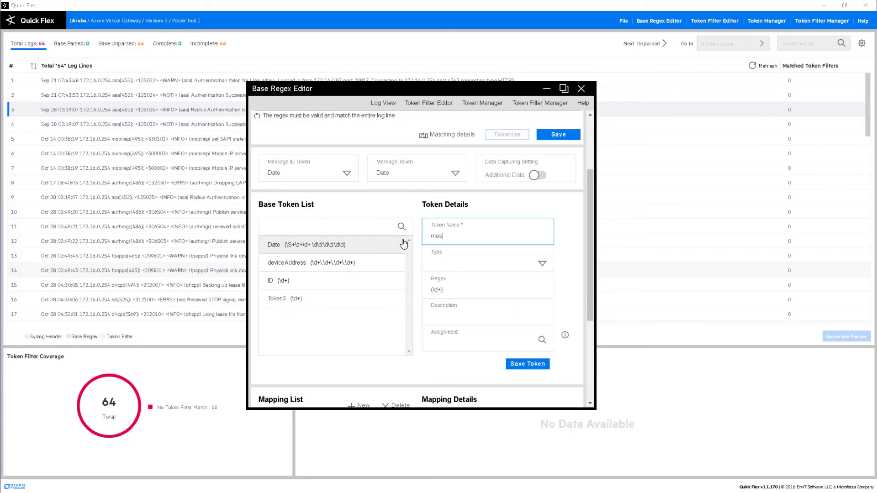
text(sage)
click(480, 340)
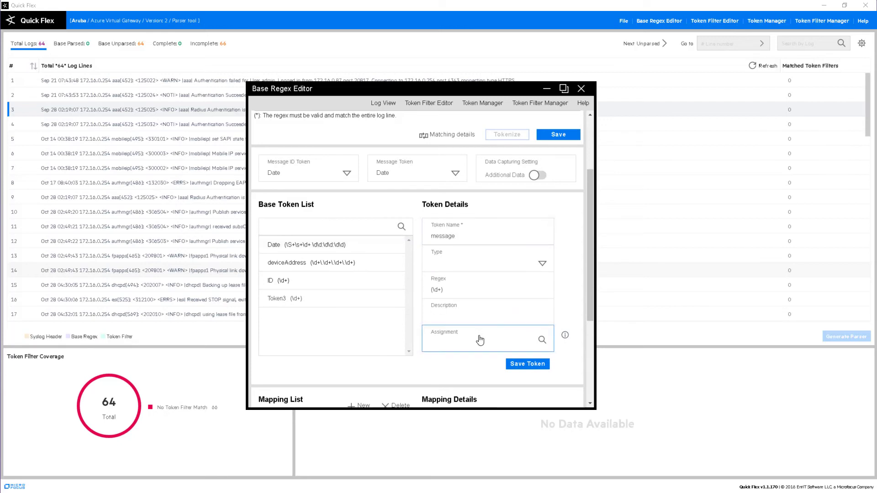
click(541, 366)
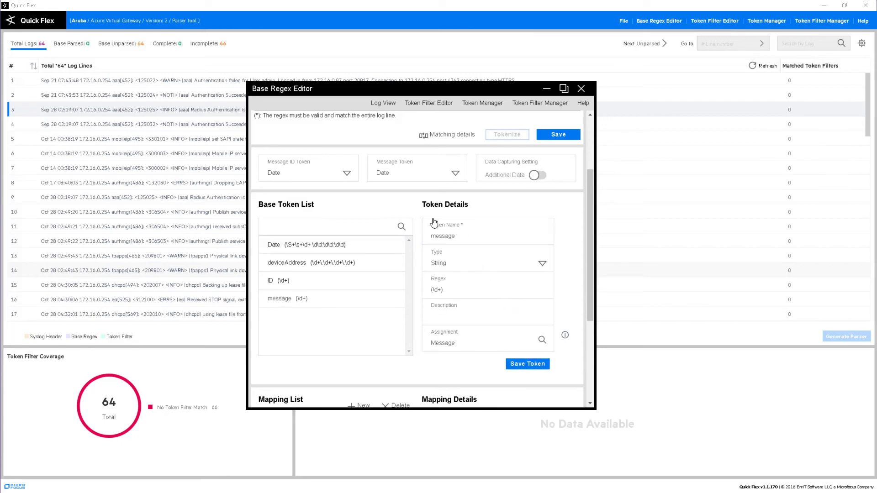
- Make ID the message ID token, message the message token, and enable Additional Data
click(347, 174)
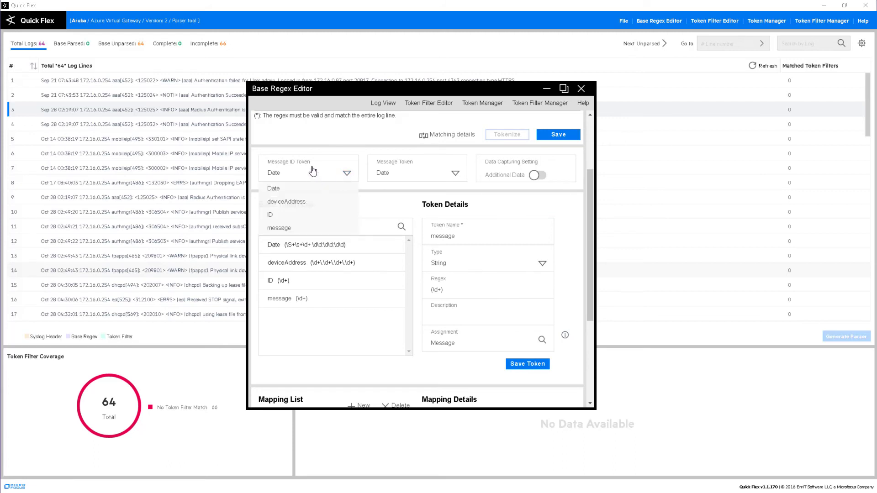
click(289, 214)
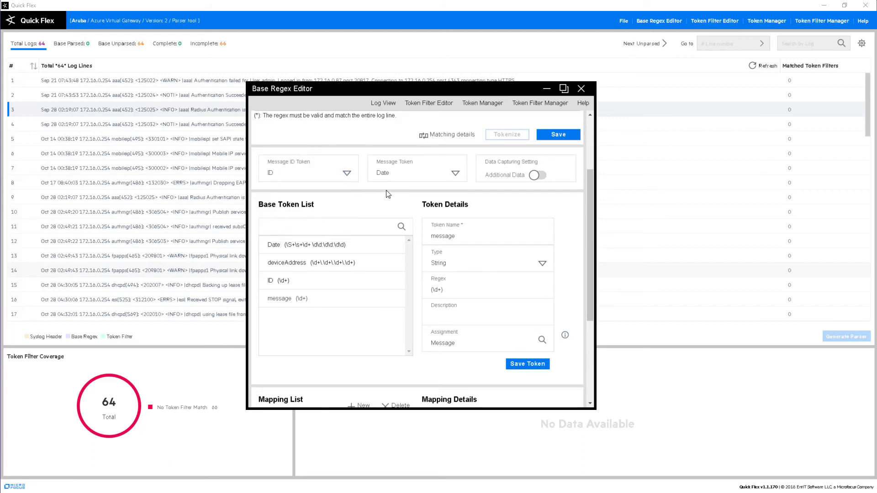
click(422, 177)
click(398, 228)
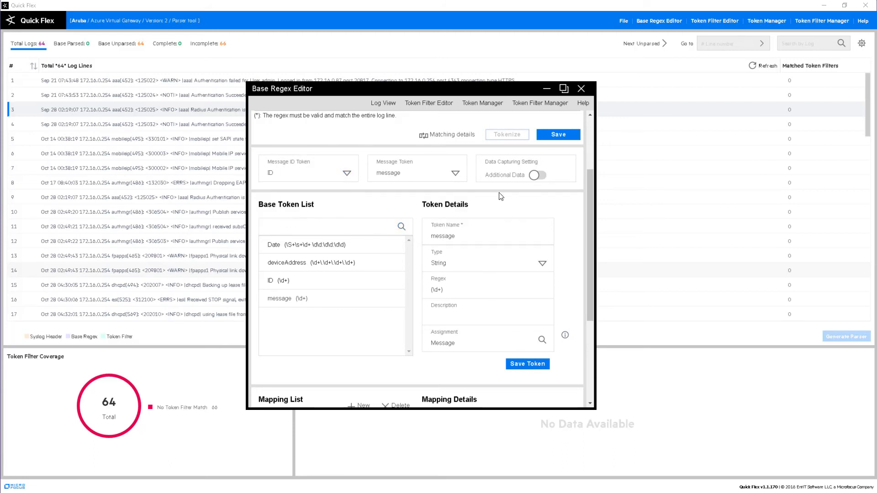
click(538, 176)
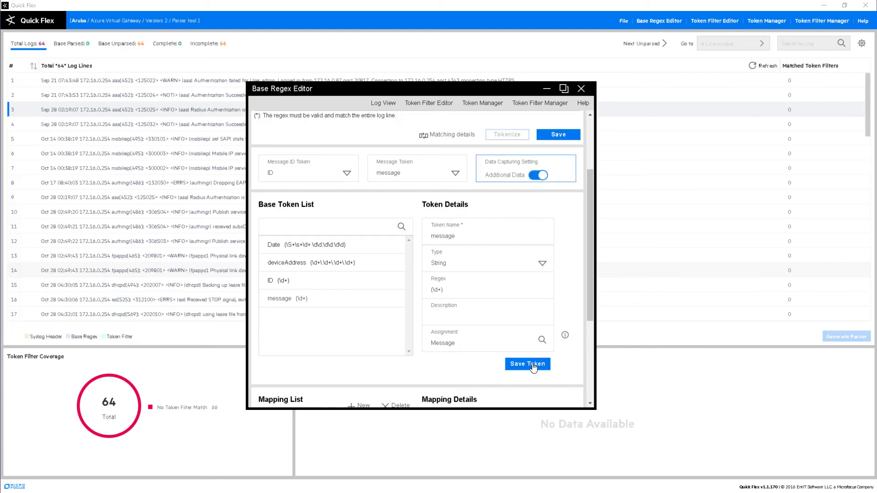
- Save the base regex, return to Log View and refresh to show two parsed lines
click(558, 135)
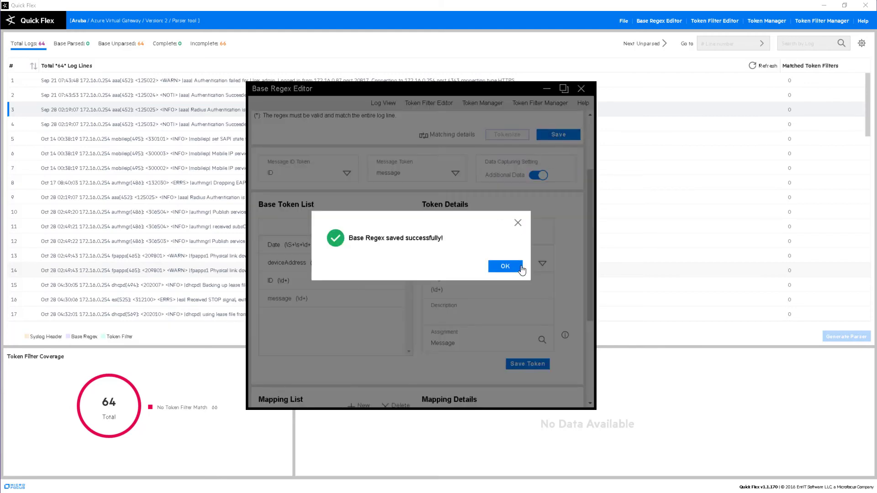
click(520, 267)
click(383, 104)
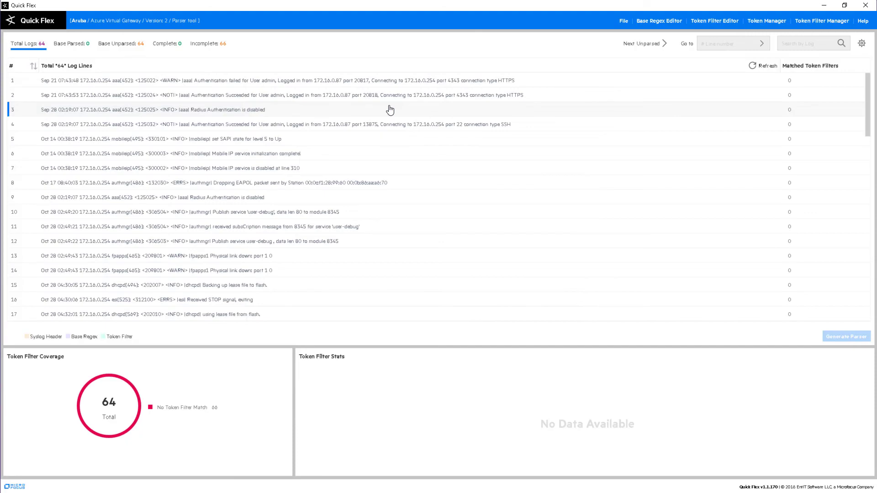
click(766, 67)
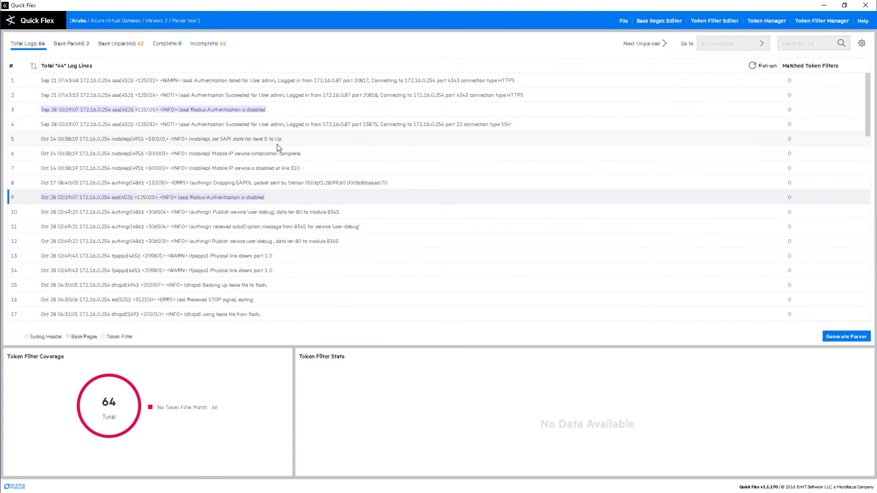
- Generate the Aruba parser file and review its regex, four tokens and mappings
drag(266, 110, 241, 110)
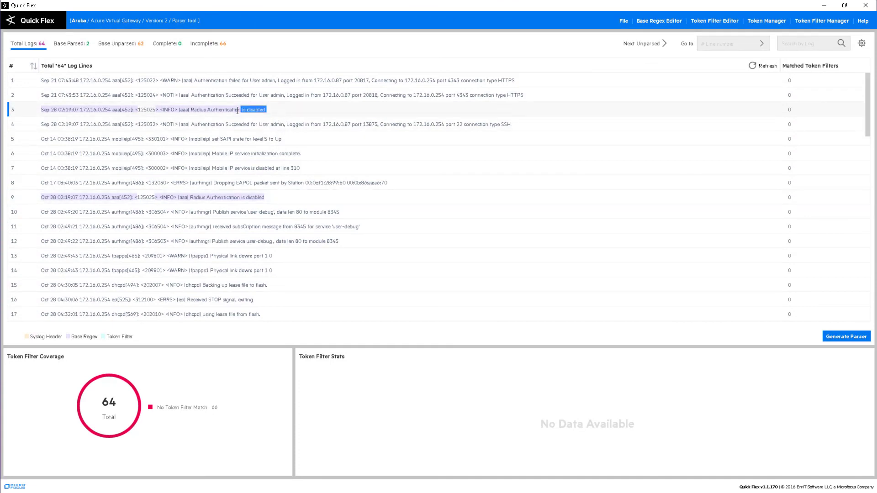
click(847, 340)
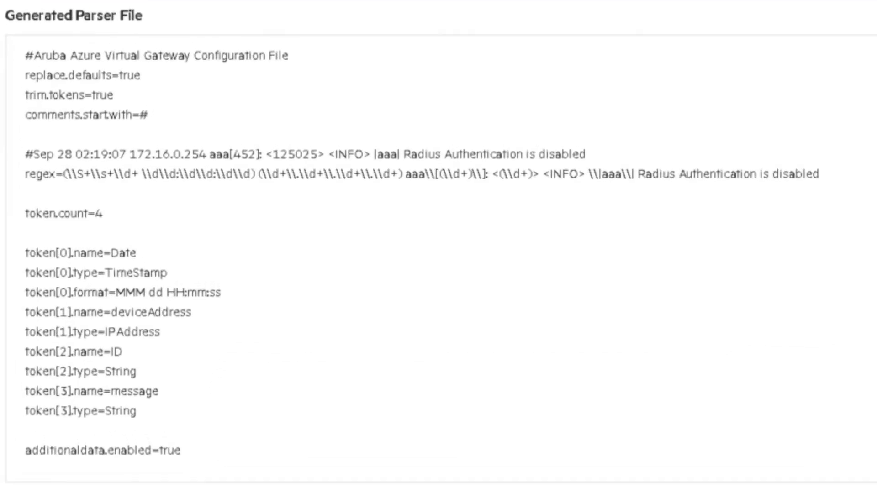
scroll(438, 256, down, 3)
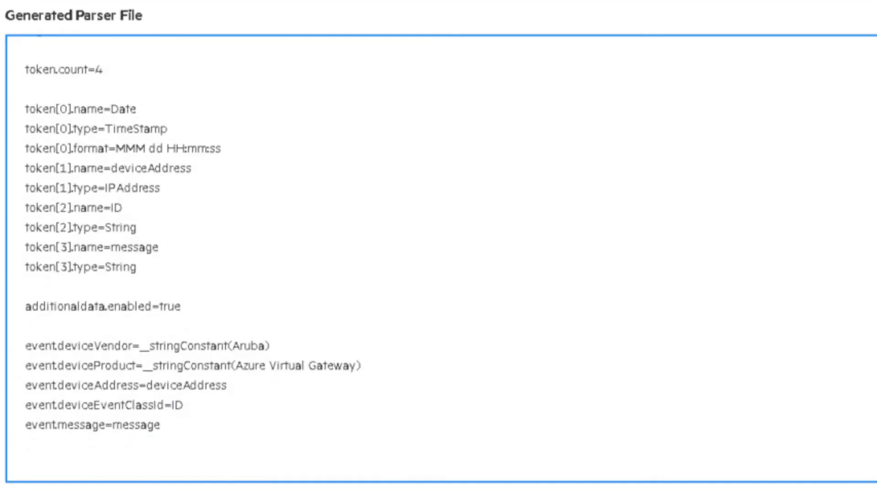
scroll(439, 256, up, 3)
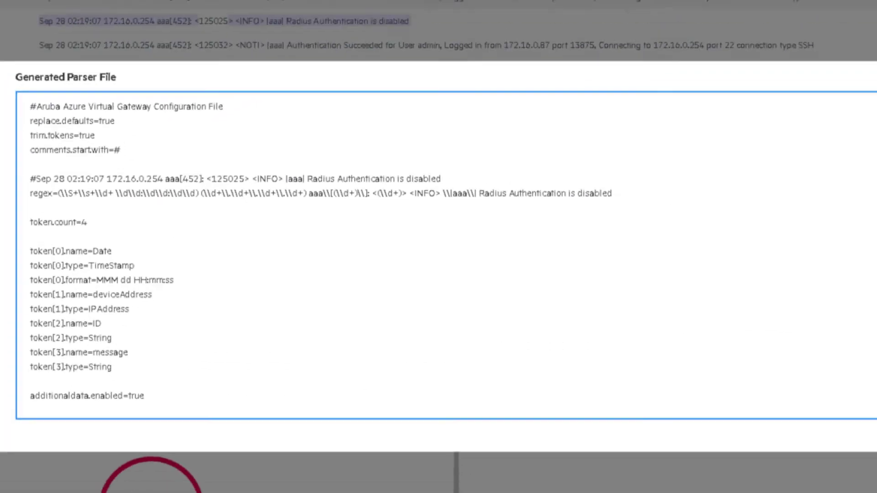